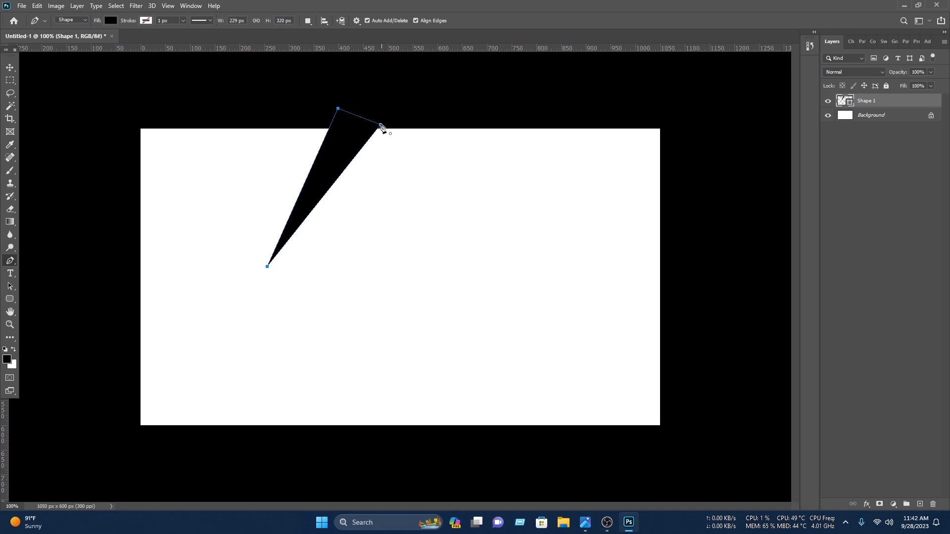
- Rotate the black wedge by about -1.4° and shift it about 9 px right and 10 px up
click(11, 67)
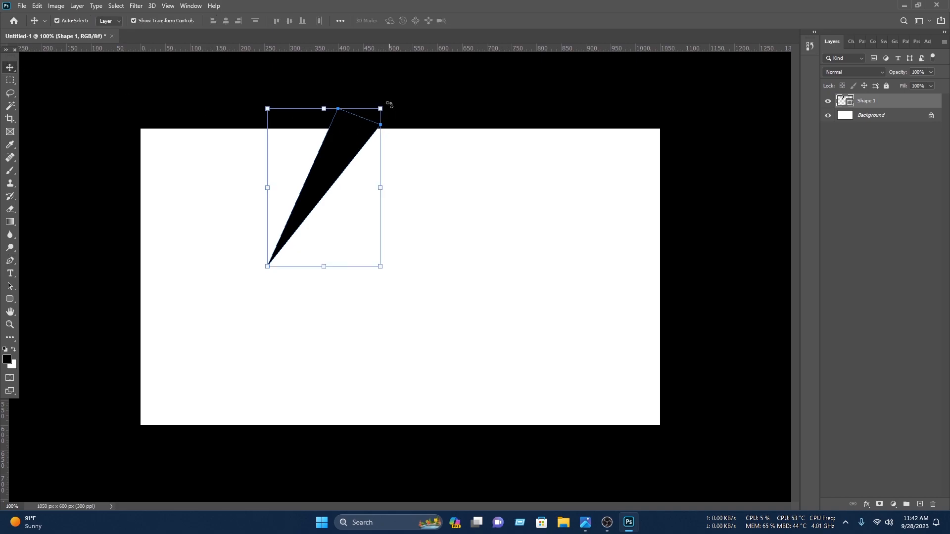
drag(390, 102, 390, 93)
drag(346, 142, 352, 134)
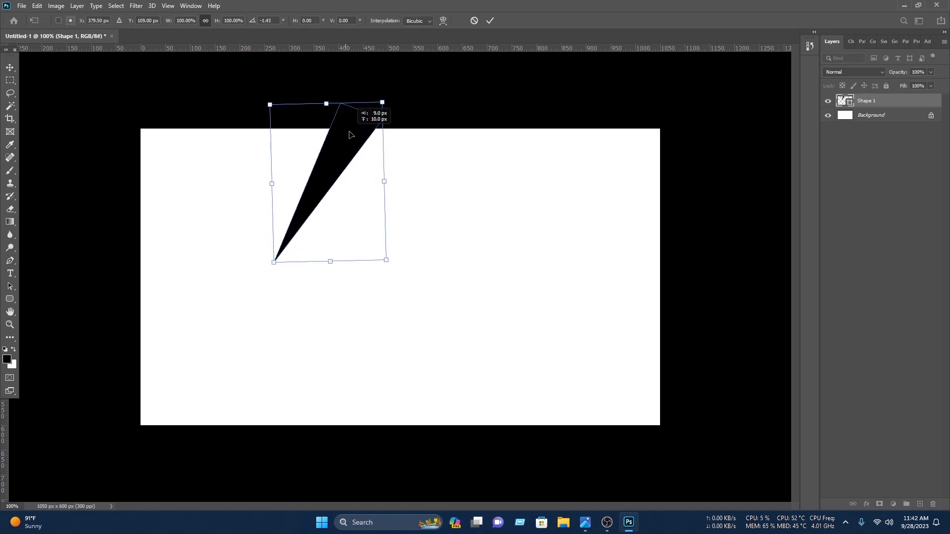
click(476, 20)
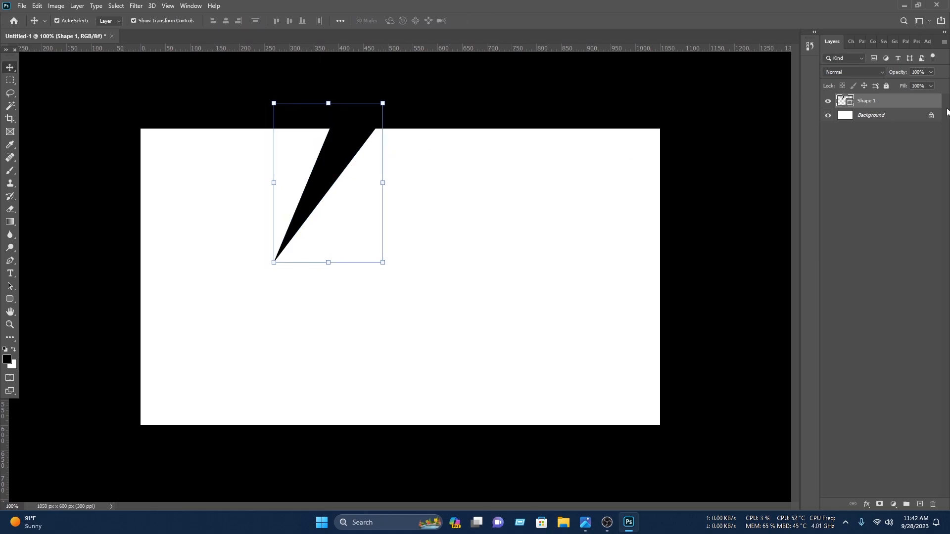
- Change the fill colour of the Shape 1 wedge to bright red and deselect it
double_click(845, 102)
drag(130, 358, 198, 334)
click(286, 335)
click(535, 267)
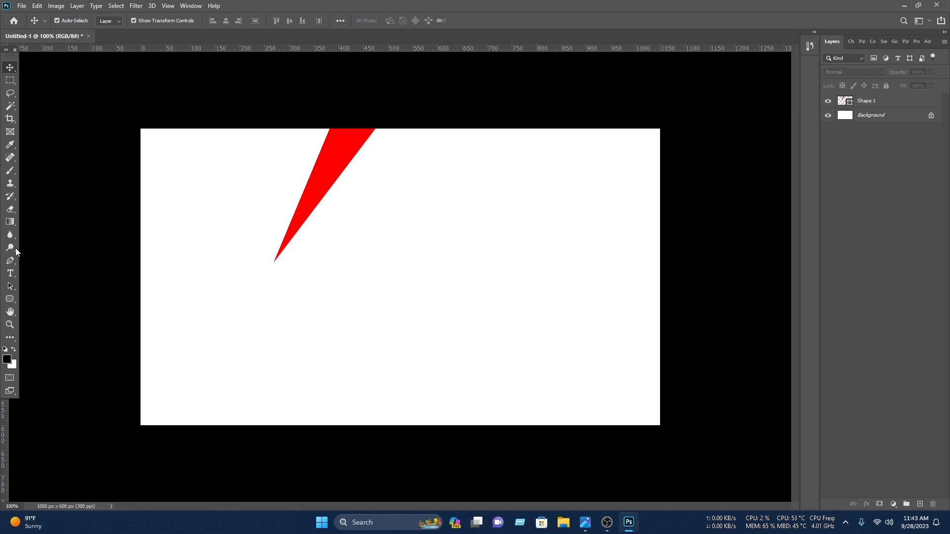
- Draw a closed Pen shape about 187 by 413 px from inside the red wedge to the canvas's lower edge, with a corner at the wedge's tip
click(10, 260)
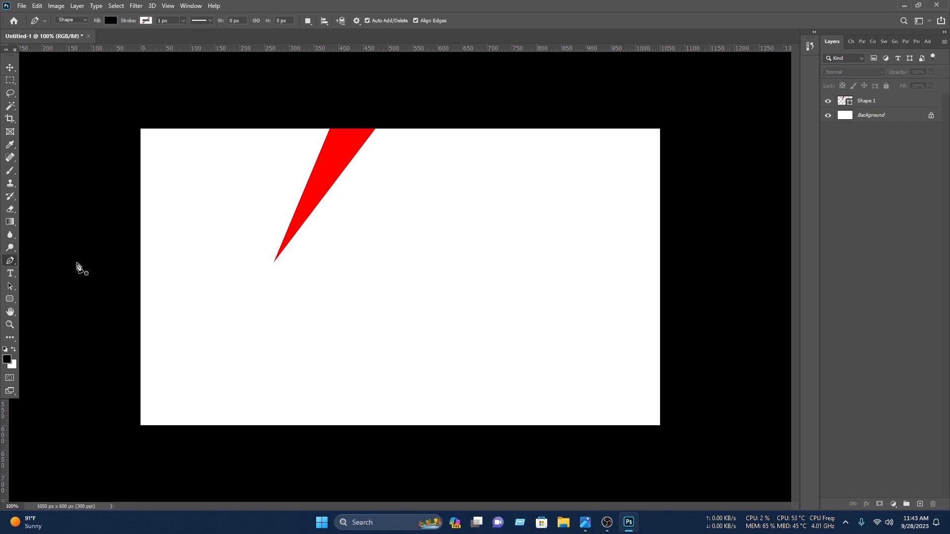
click(297, 221)
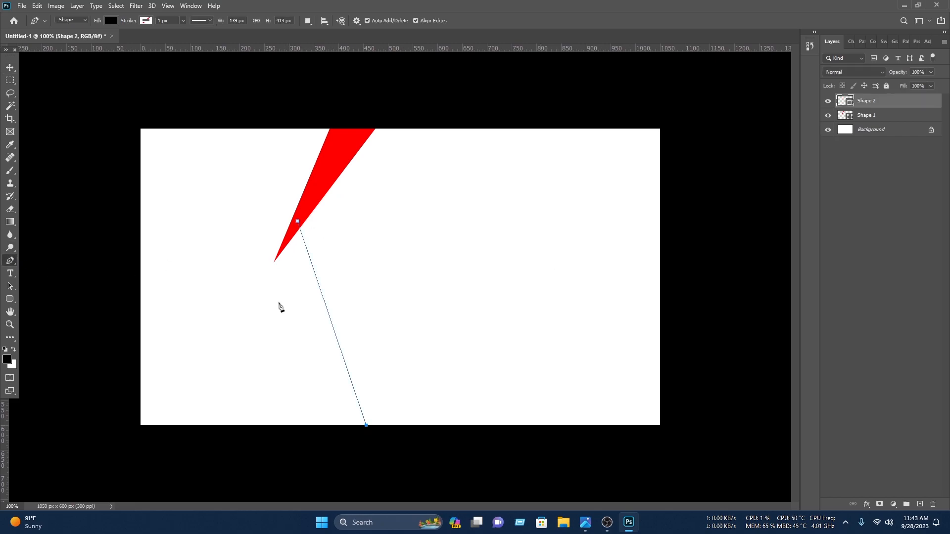
scroll(276, 262, up, 10)
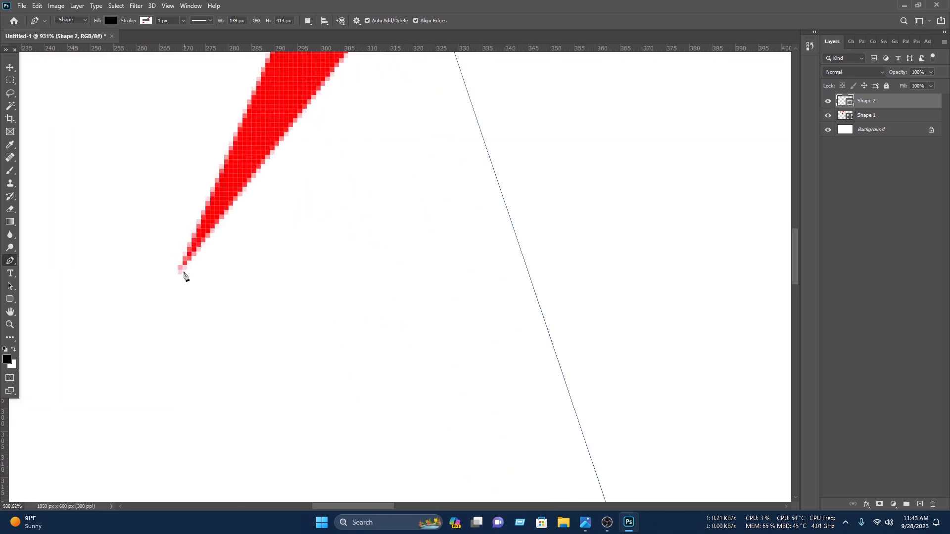
click(179, 272)
scroll(180, 272, down, 5)
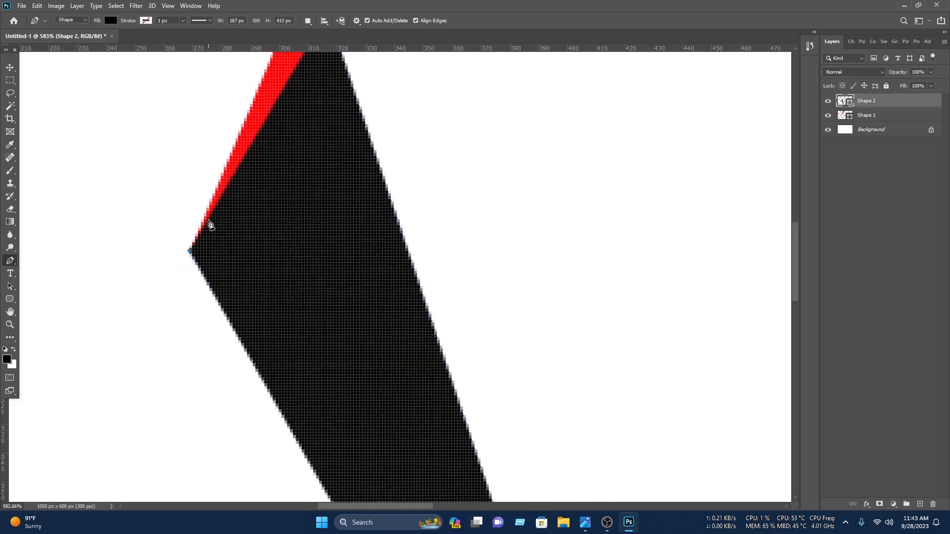
click(271, 112)
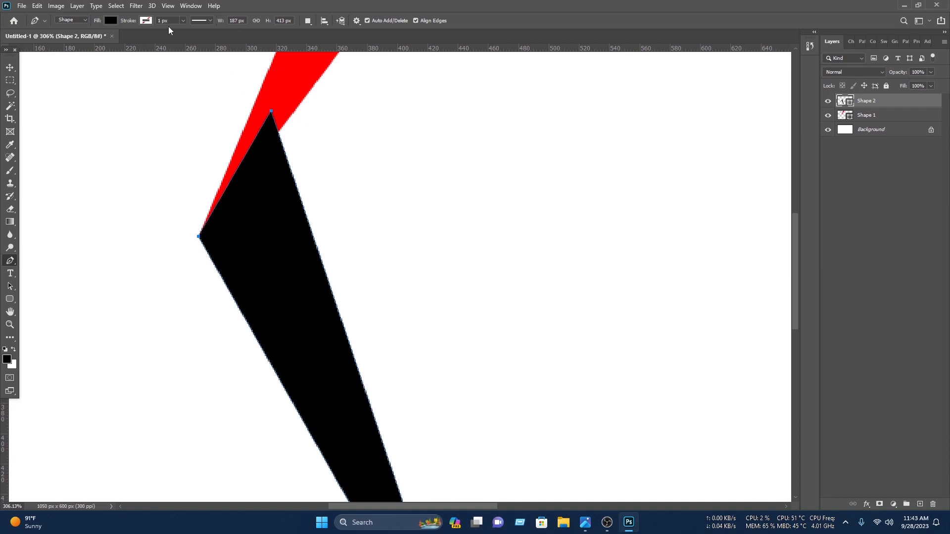
- Fill the new lower shape with dark red and place its layer beneath Shape 1
click(111, 20)
click(155, 72)
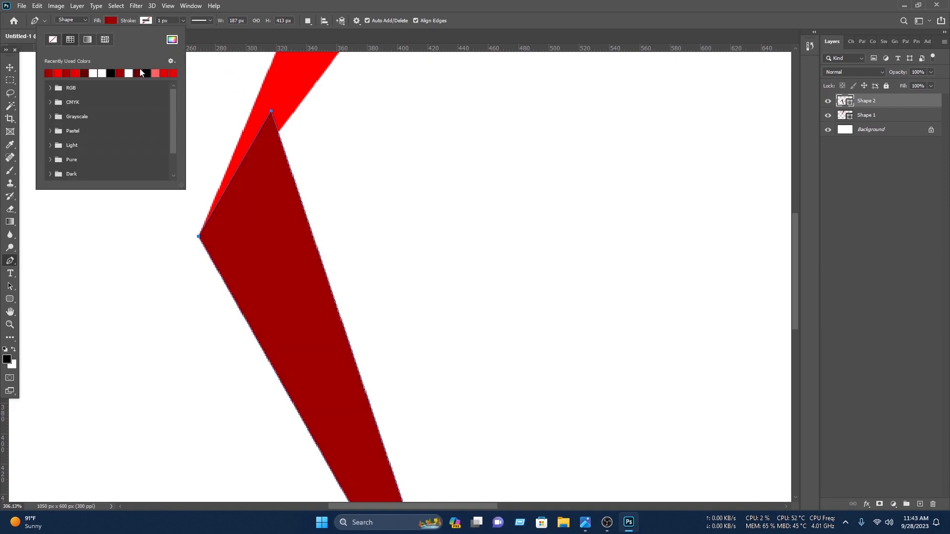
click(9, 69)
drag(880, 103, 874, 121)
click(647, 241)
- Skew the dark red shape so the upper side of its bounds slants upward to the right, with its top tucked behind the bright red wedge
scroll(647, 241, down, 5)
scroll(647, 239, down, 2)
click(295, 267)
click(311, 214)
drag(313, 215, 364, 173)
mouse_move(303, 278)
mouse_down()
mouse_move(312, 271)
mouse_move(303, 277)
mouse_up()
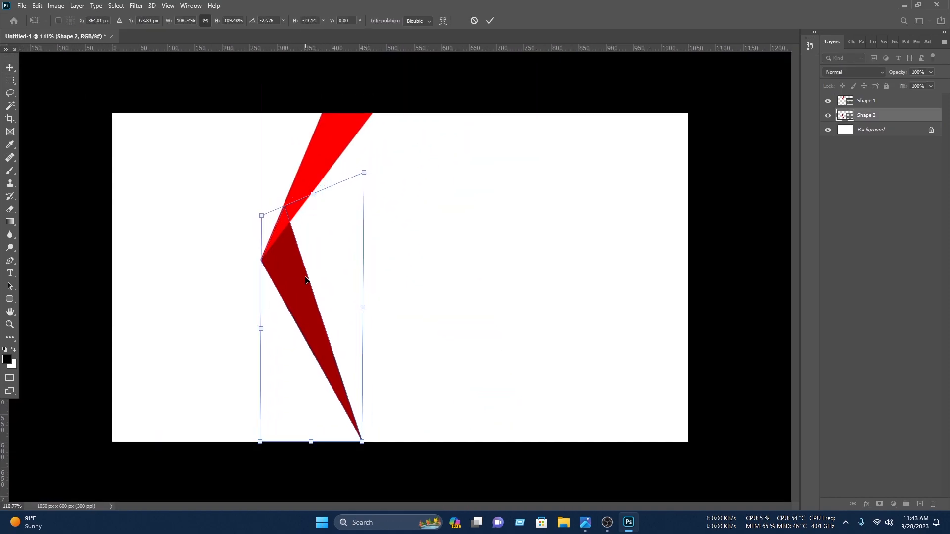
click(490, 21)
- Select both red shapes, scale them to about 102.5%, and stretch them slightly wider to the right
drag(491, 412, 260, 176)
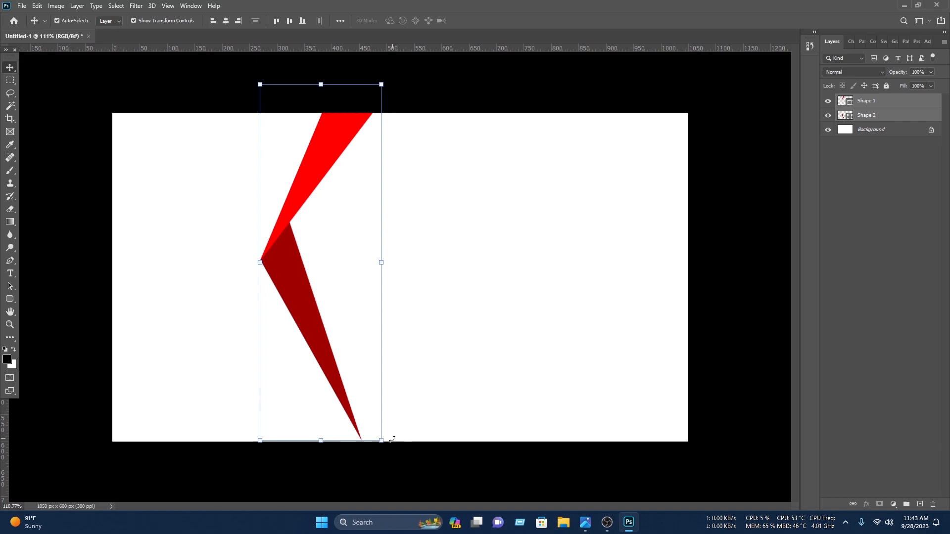
drag(382, 441, 385, 450)
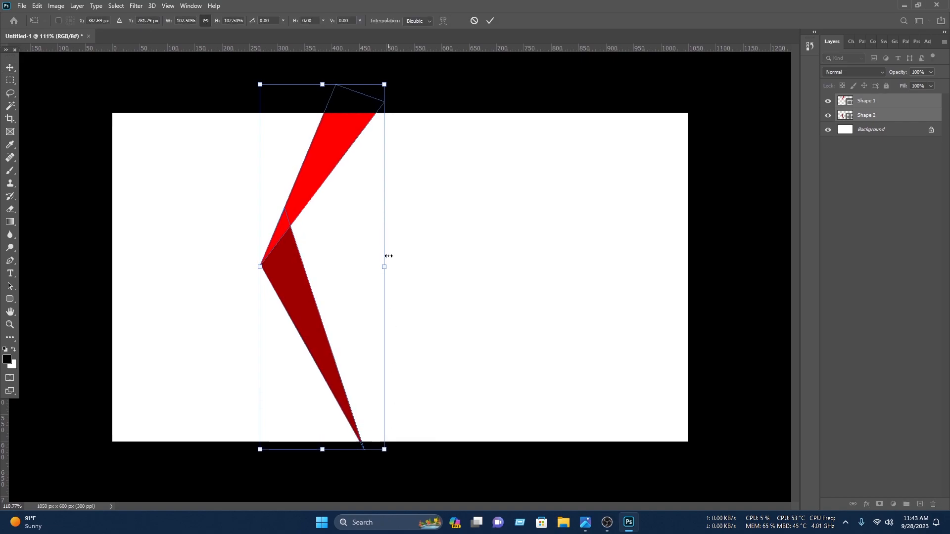
drag(386, 267, 401, 266)
click(491, 21)
- Draw a Pen shape about 194 by 496 px from the bright red wedge's right edge past the canvas's lower edge and back to the wedge
click(10, 262)
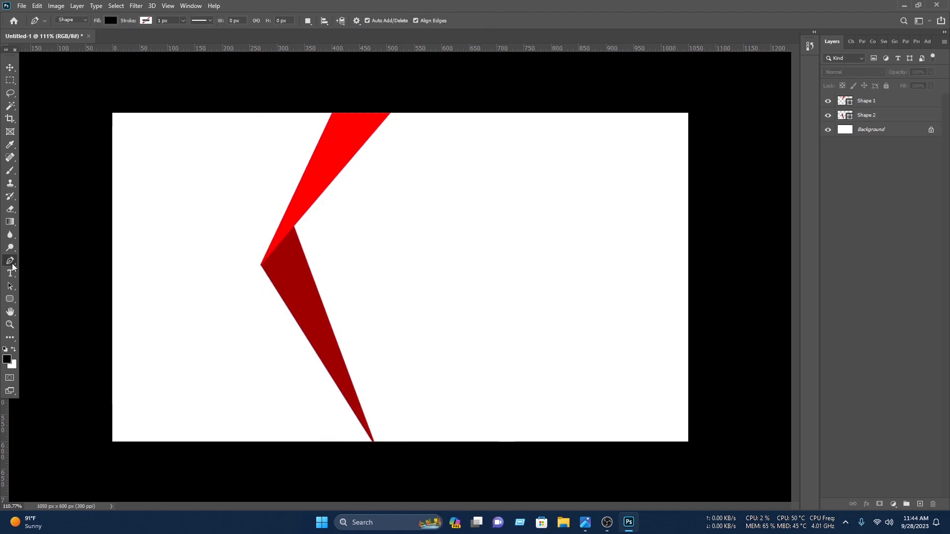
click(334, 175)
scroll(375, 446, up, 5)
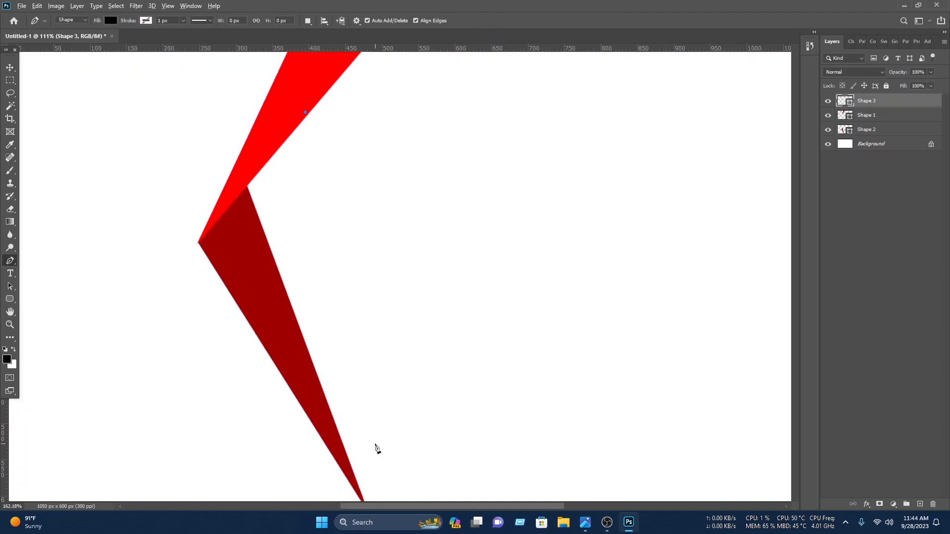
scroll(355, 468, down, 1)
drag(372, 470, 369, 324)
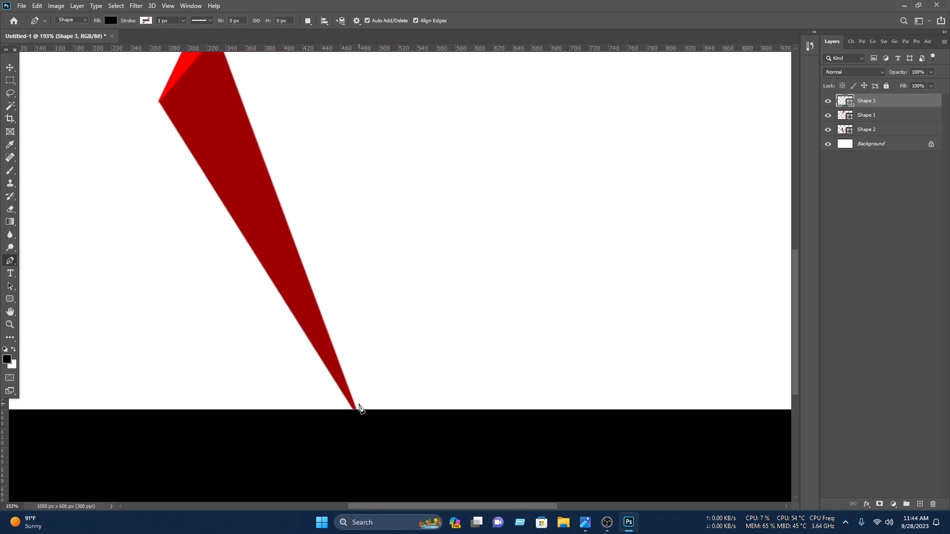
click(375, 413)
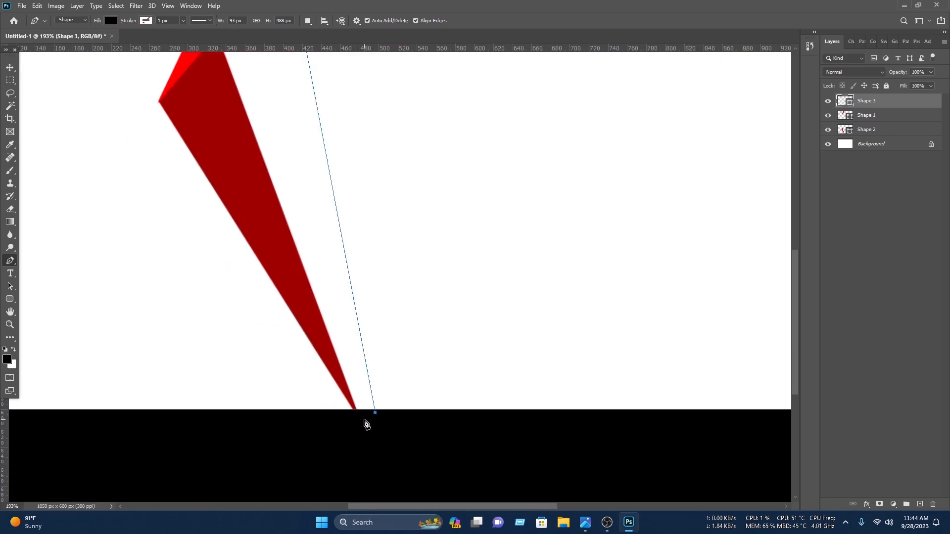
click(360, 413)
click(352, 408)
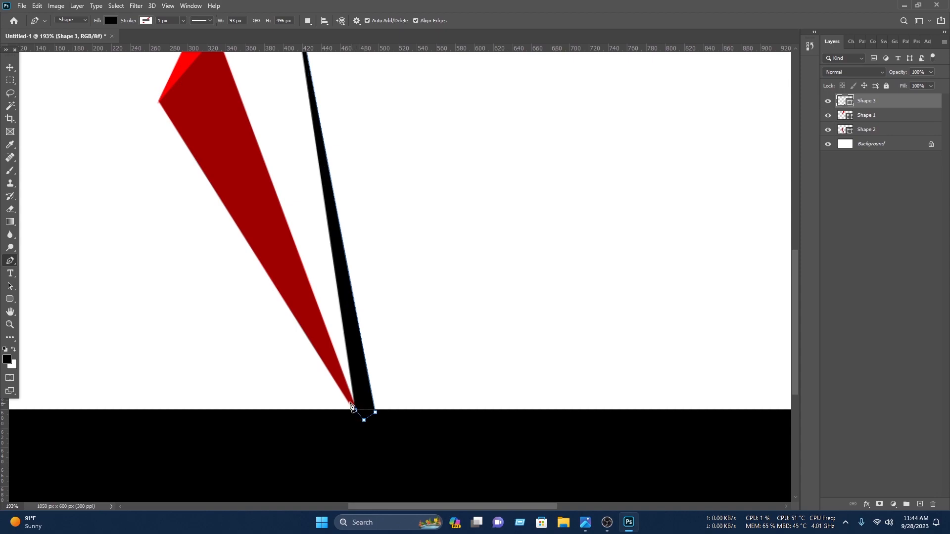
scroll(340, 388, down, 4)
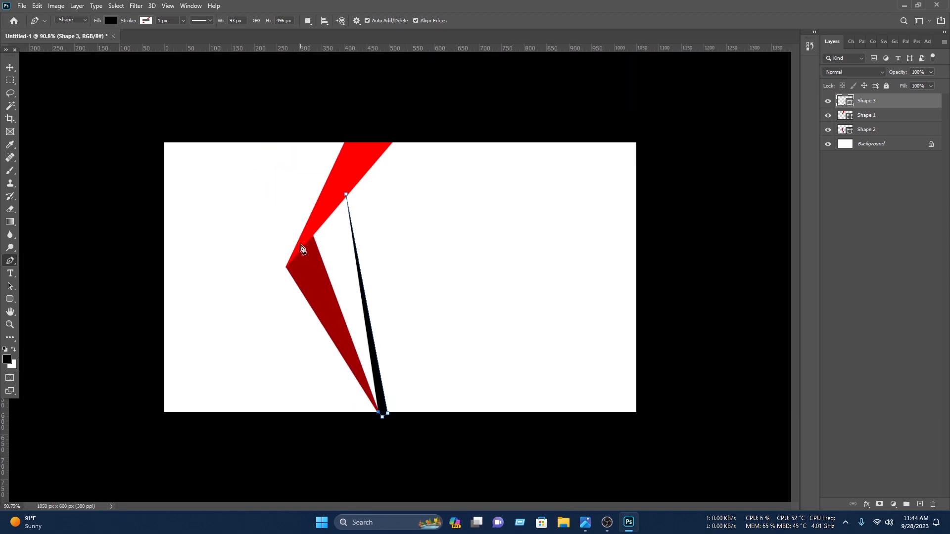
click(300, 244)
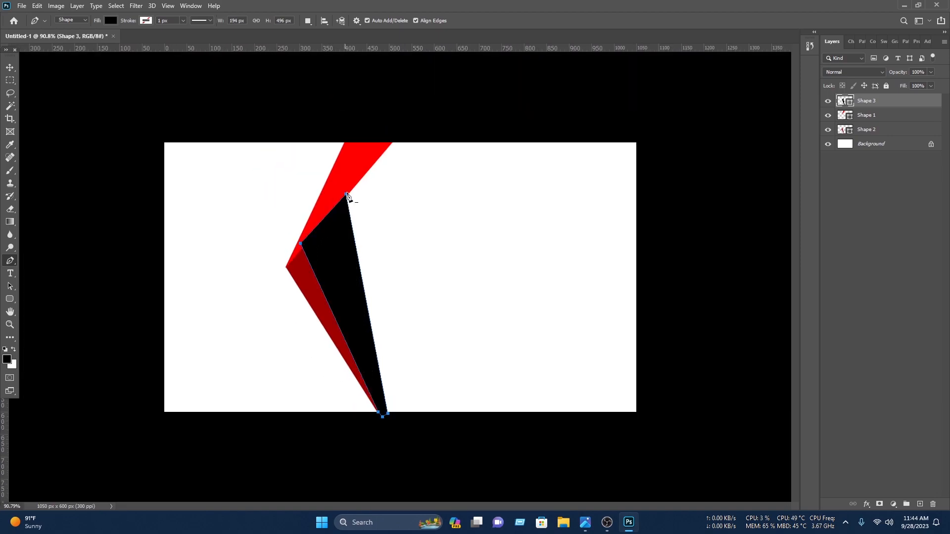
- Fill the new Pen shape with light red and place its layer beneath Shape 2
click(111, 20)
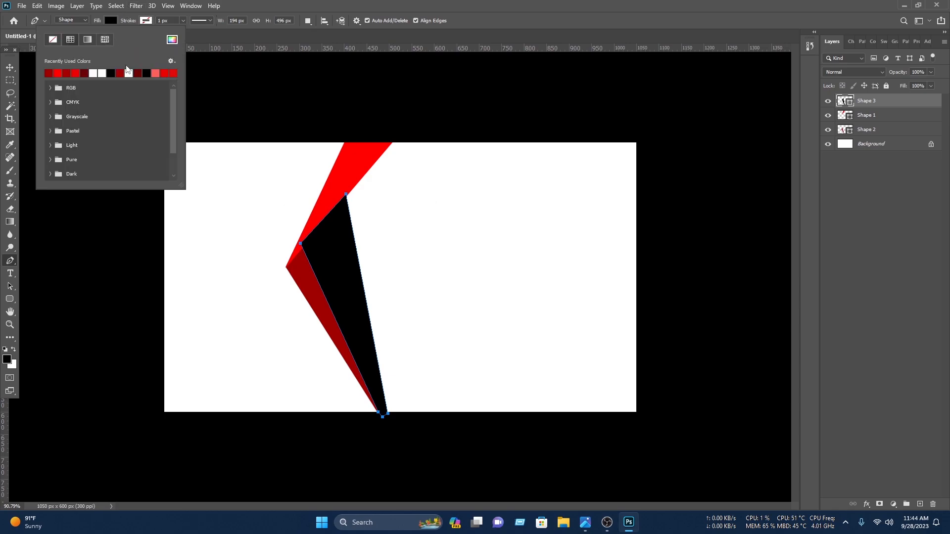
click(156, 73)
click(15, 67)
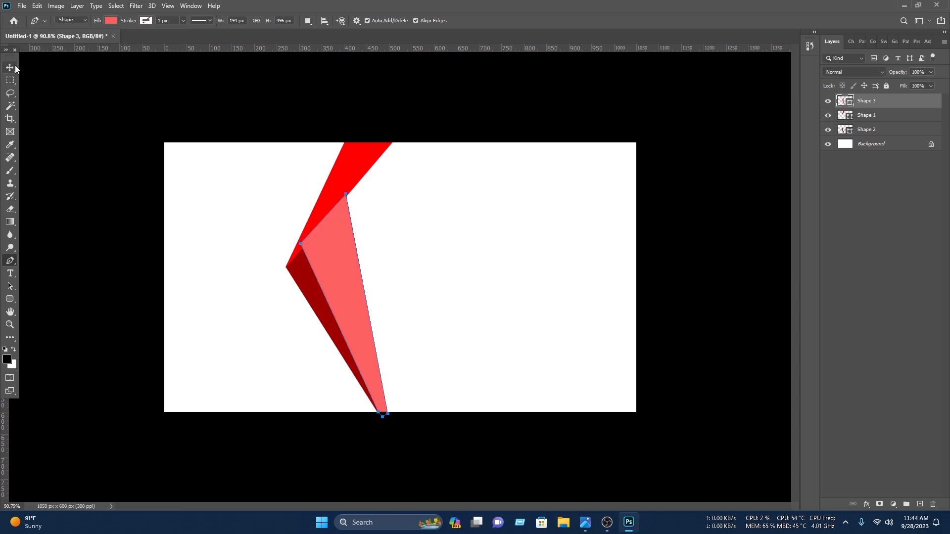
drag(885, 103, 873, 138)
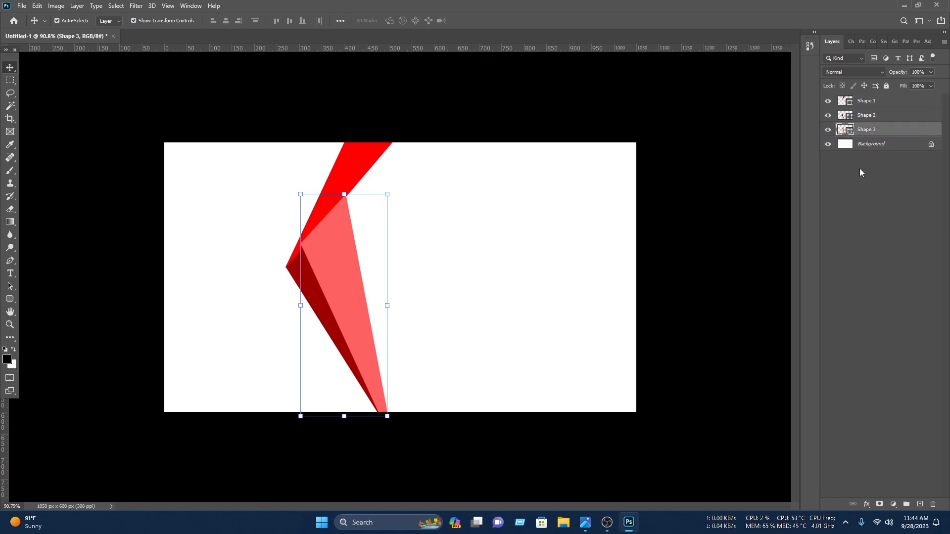
click(712, 319)
- Draw a large Pen shape about 927 by 775 px covering the canvas's right side, with its left boundary running behind the red pieces
click(11, 262)
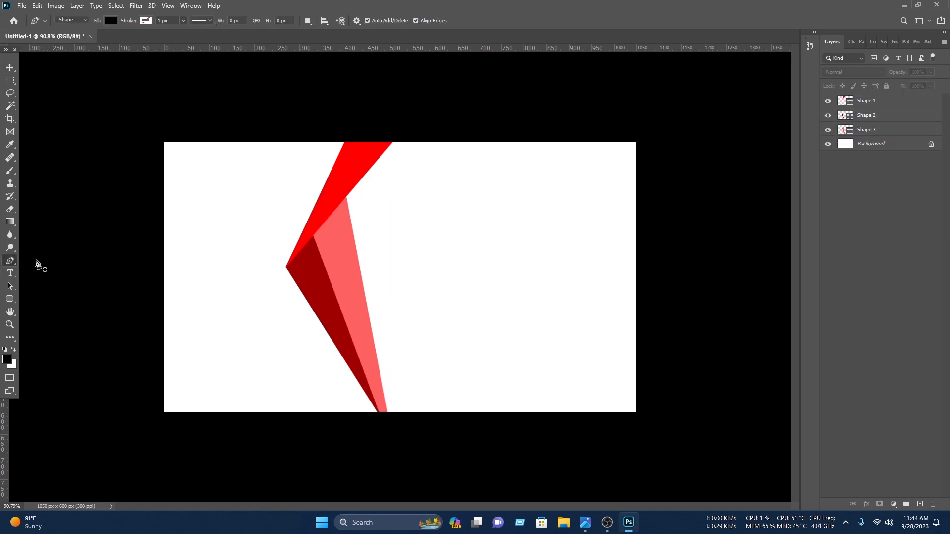
click(378, 131)
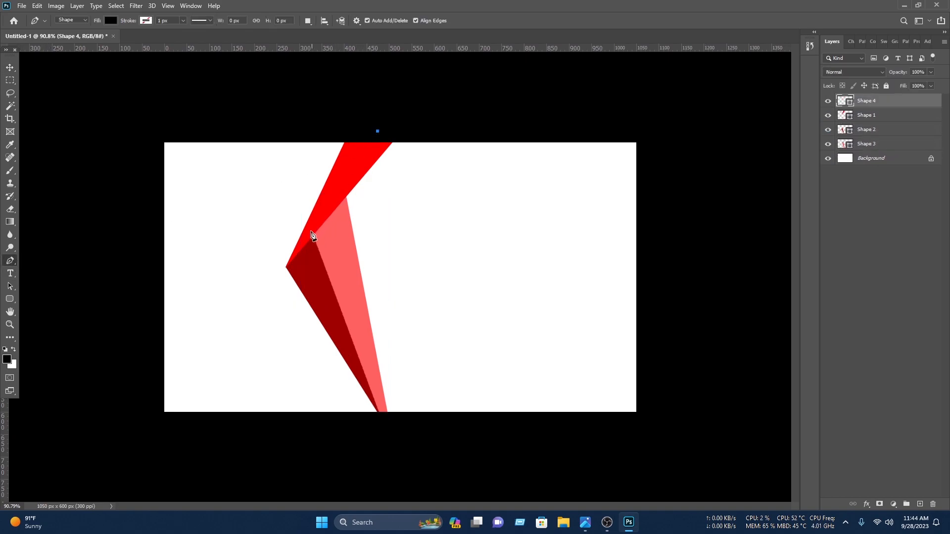
click(387, 425)
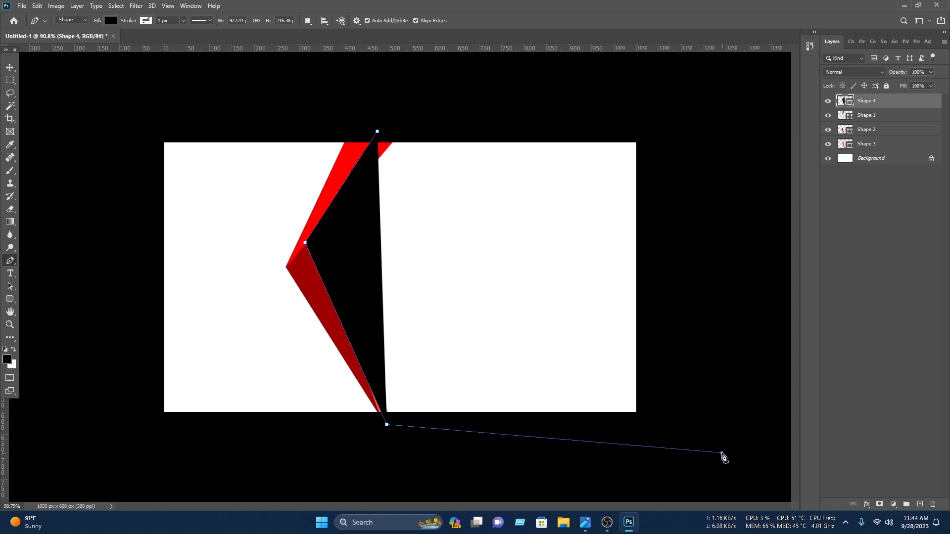
click(723, 454)
click(718, 107)
click(381, 104)
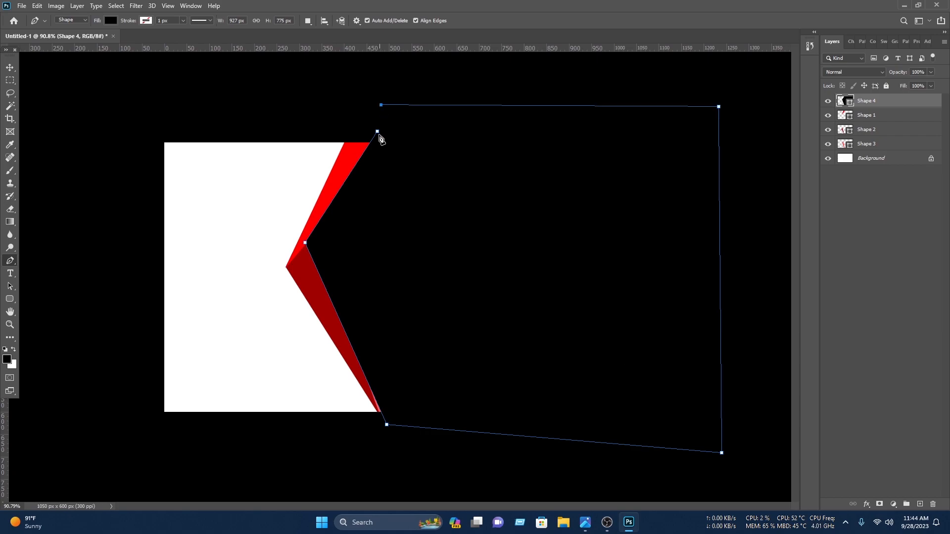
- Place the large black shape's layer beneath Shape 3, just above the background
click(6, 67)
drag(887, 104, 891, 151)
click(913, 147)
- Set the large Shape 4 fill colour to cyan, 00ffea
double_click(844, 145)
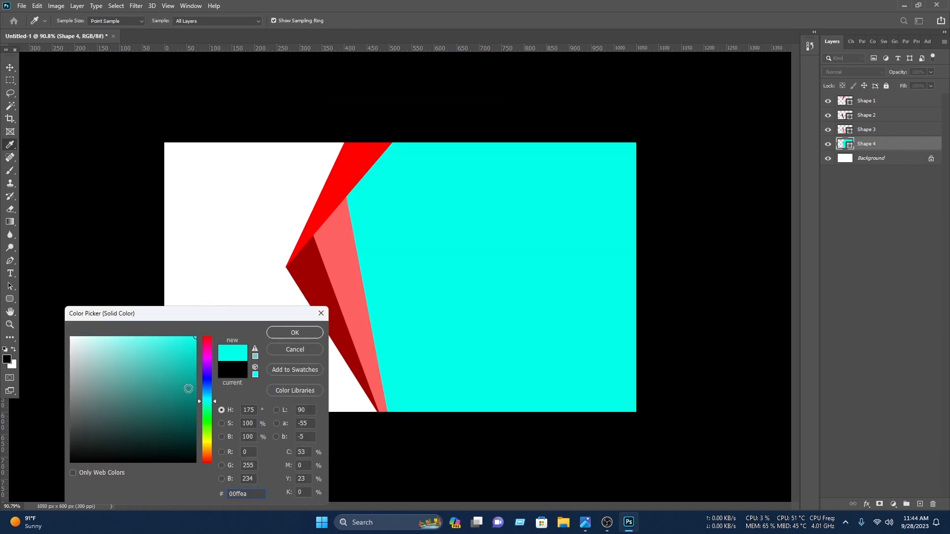
drag(188, 389, 245, 307)
click(309, 332)
- Lower the opacity of the light red Shape 3 layer to 72%
key(v)
click(886, 129)
click(931, 72)
mouse_move(902, 85)
mouse_down()
mouse_move(892, 85)
mouse_move(921, 83)
mouse_up()
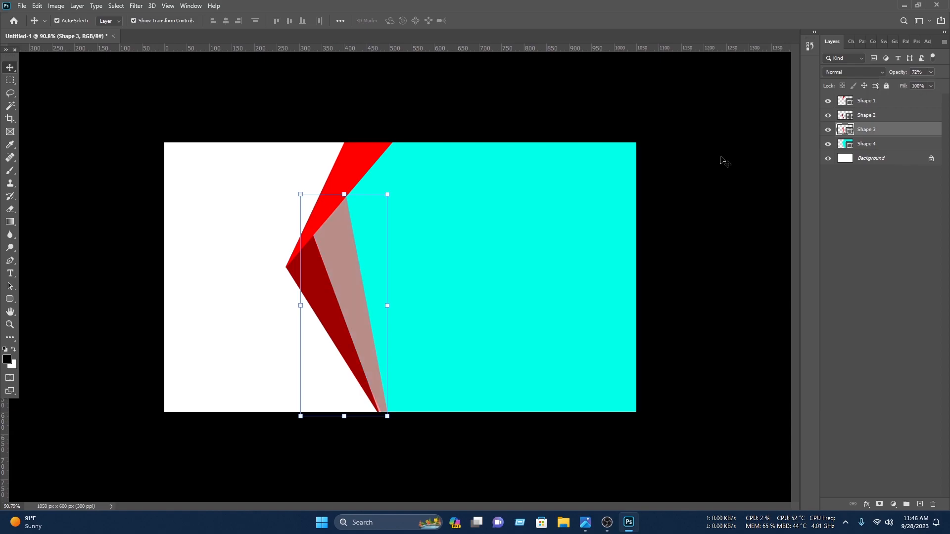
click(722, 160)
- Set the fill colour of the large Shape 4 to black and deselect it
click(860, 145)
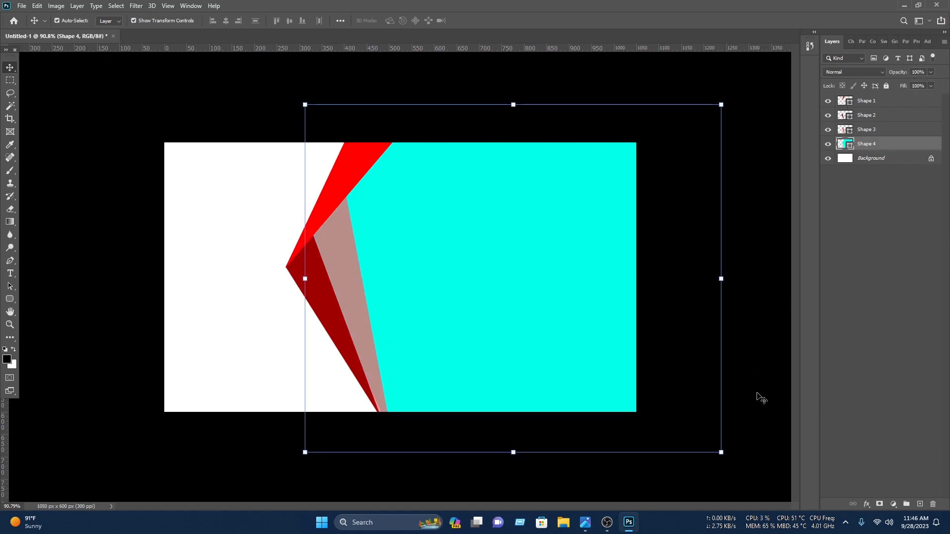
double_click(849, 143)
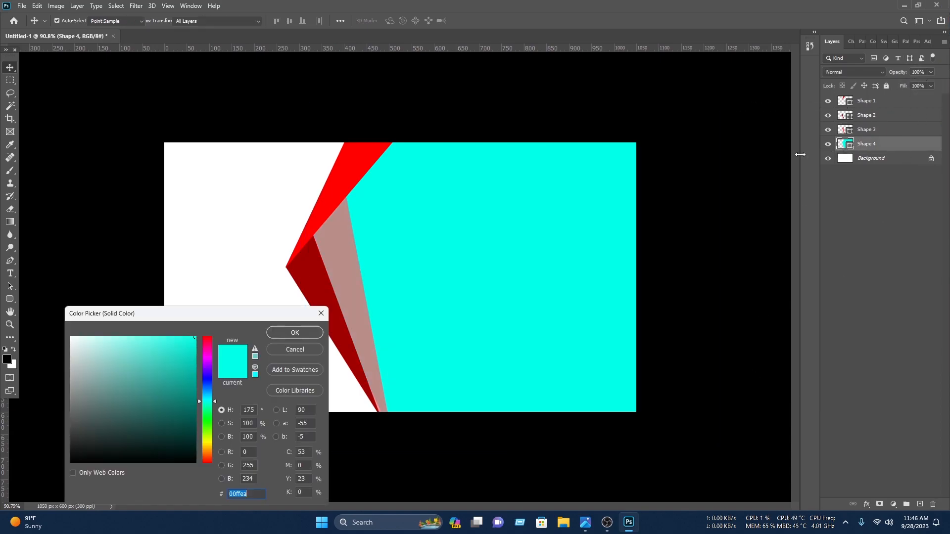
click(678, 303)
click(276, 333)
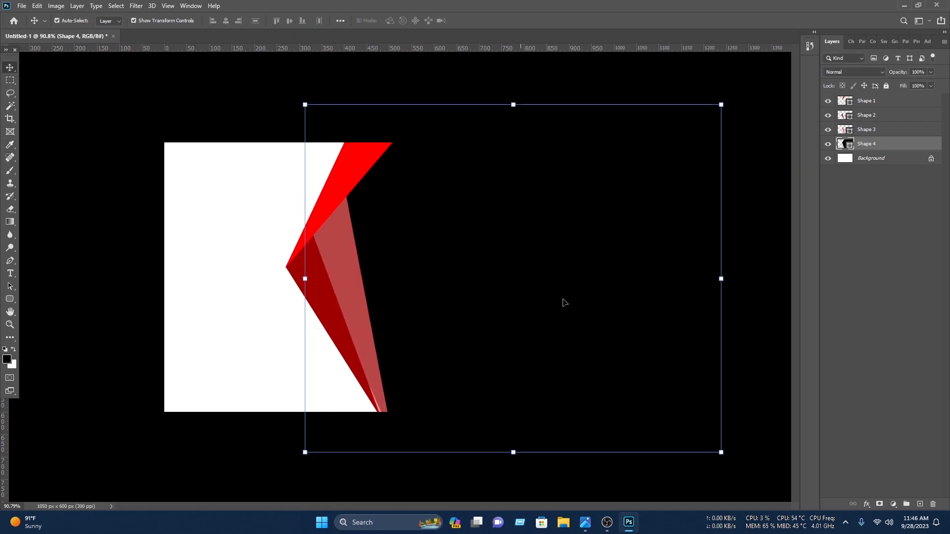
click(772, 229)
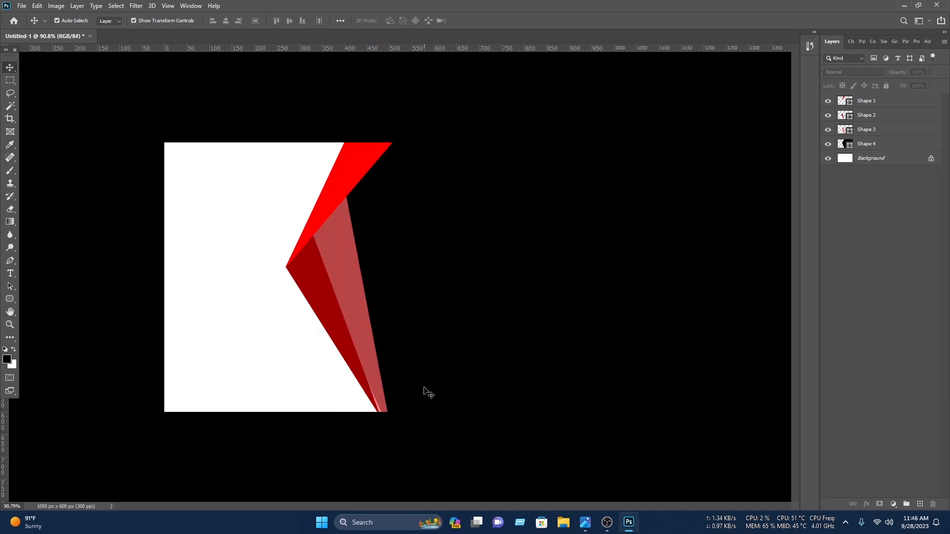
- Distort the large black Shape 4, moving its lower-left corner slightly inward to sit behind the red facets at the canvas's bottom edge
click(424, 391)
scroll(374, 418, up, 4)
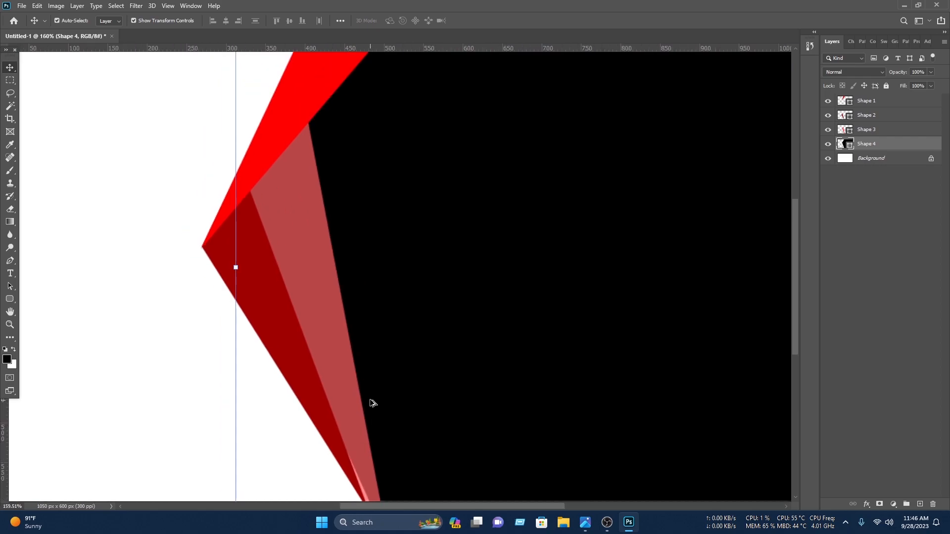
drag(426, 422, 431, 257)
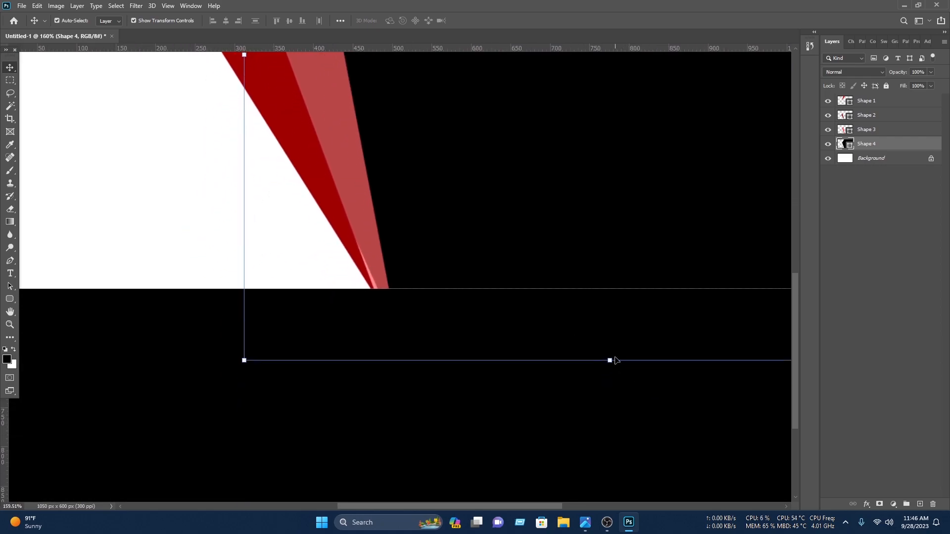
right_click(601, 208)
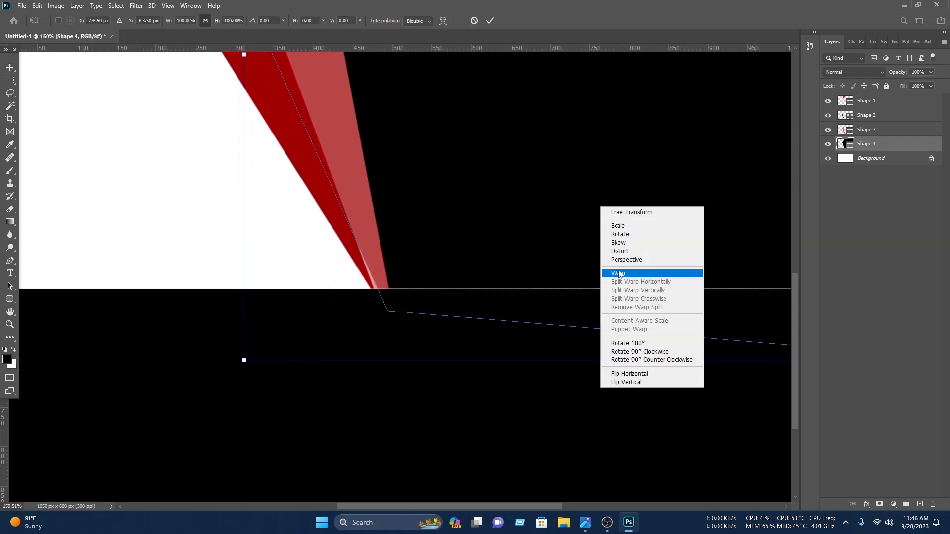
click(625, 253)
drag(391, 311, 384, 309)
click(489, 21)
click(148, 159)
scroll(148, 159, down, 5)
- Set the fill colour of the large Shape 4 to dark navy, 00094b, and deselect it
click(577, 253)
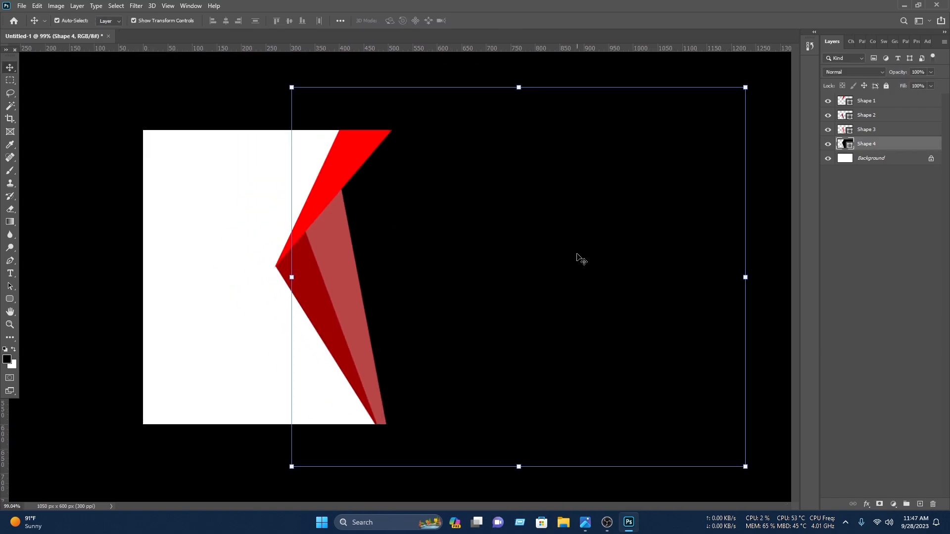
double_click(843, 144)
click(207, 381)
click(195, 435)
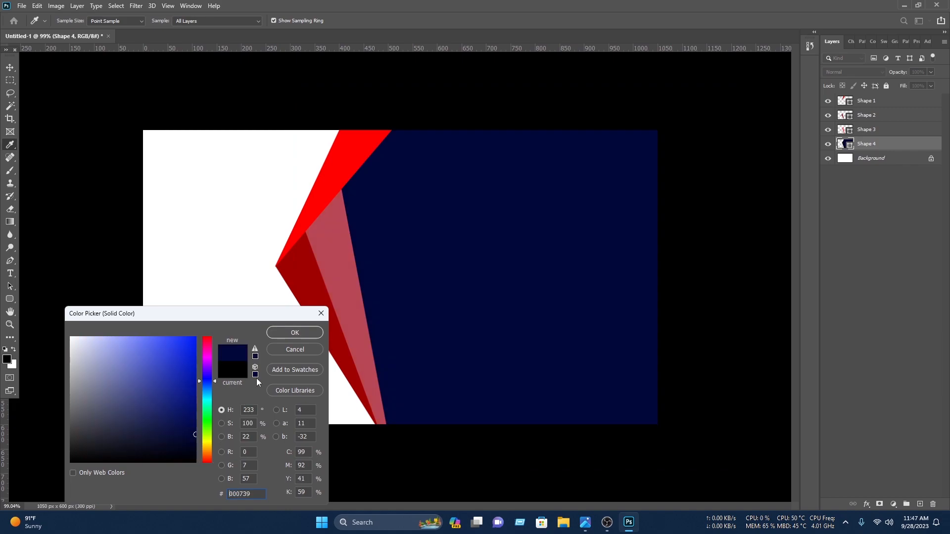
drag(195, 428, 201, 425)
click(292, 335)
key(v)
click(347, 237)
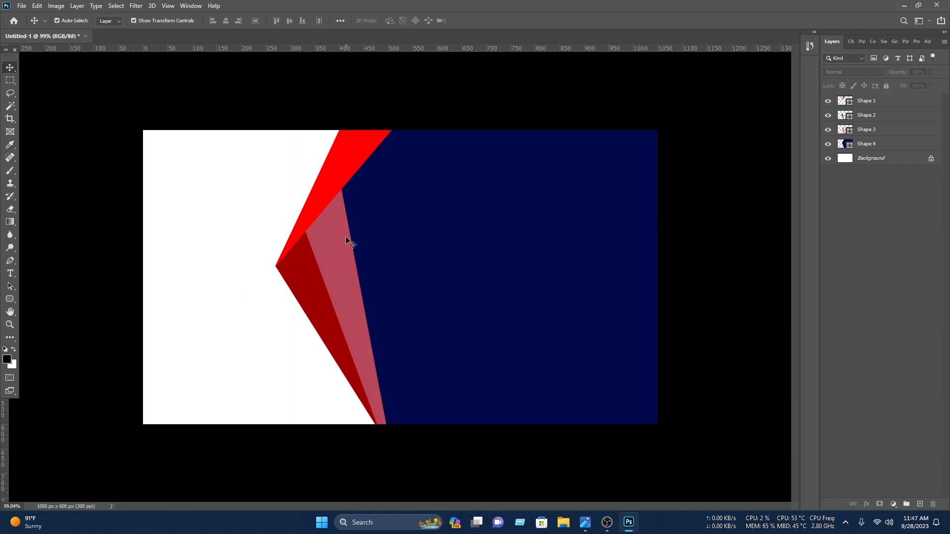
- Change the fill of the semi-transparent Shape 3 from light red to a muted greyish blue
double_click(846, 130)
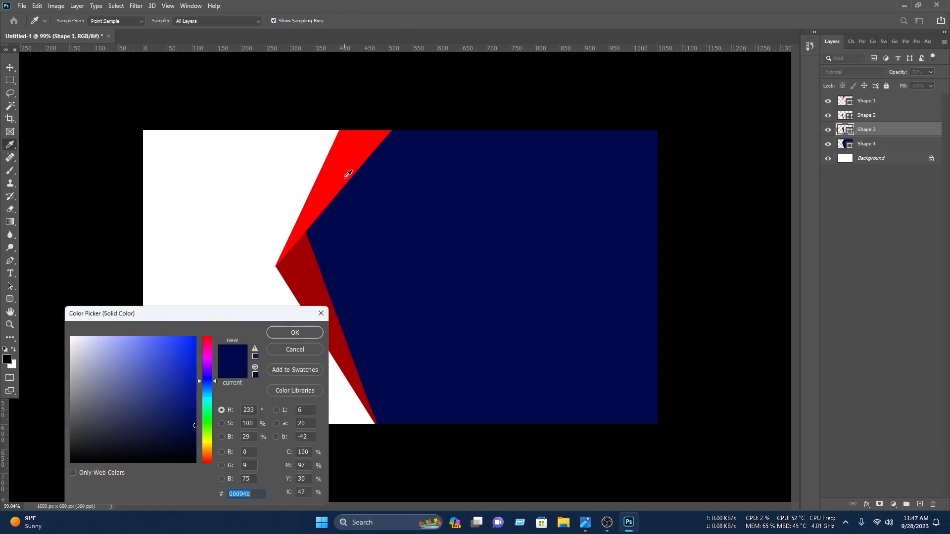
click(131, 419)
drag(131, 419, 110, 396)
click(297, 333)
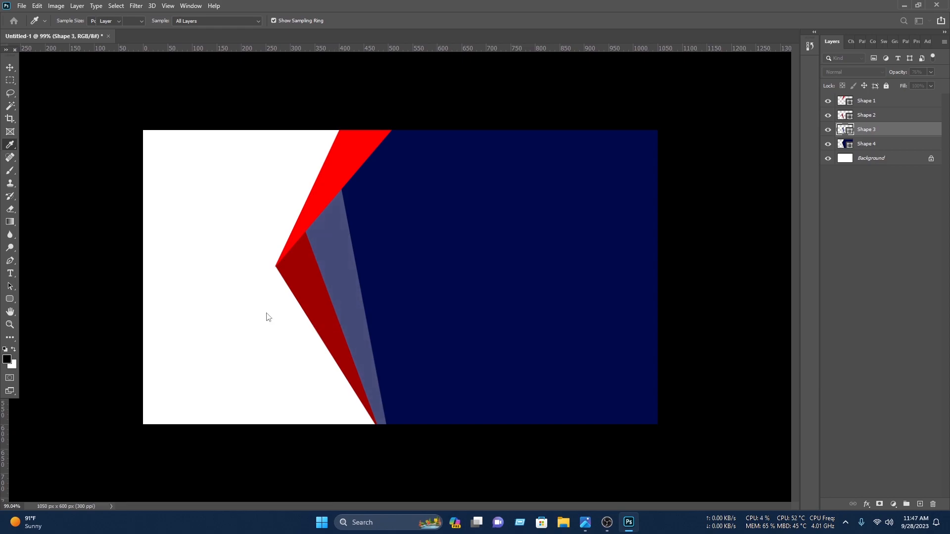
key(v)
- Add a Gradient Overlay to the bright red Shape 1 using the Blue_20 preset at an angle of -23°
click(333, 183)
right_click(887, 105)
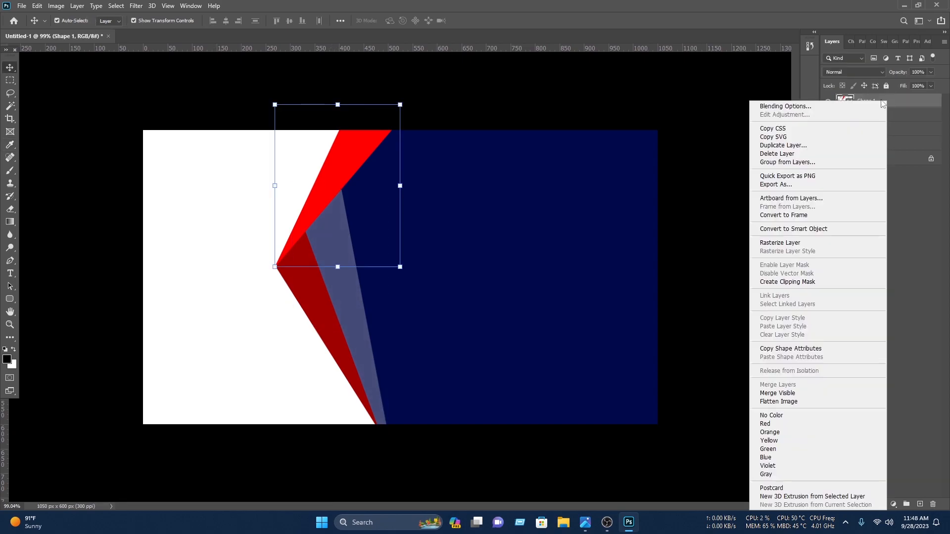
click(833, 107)
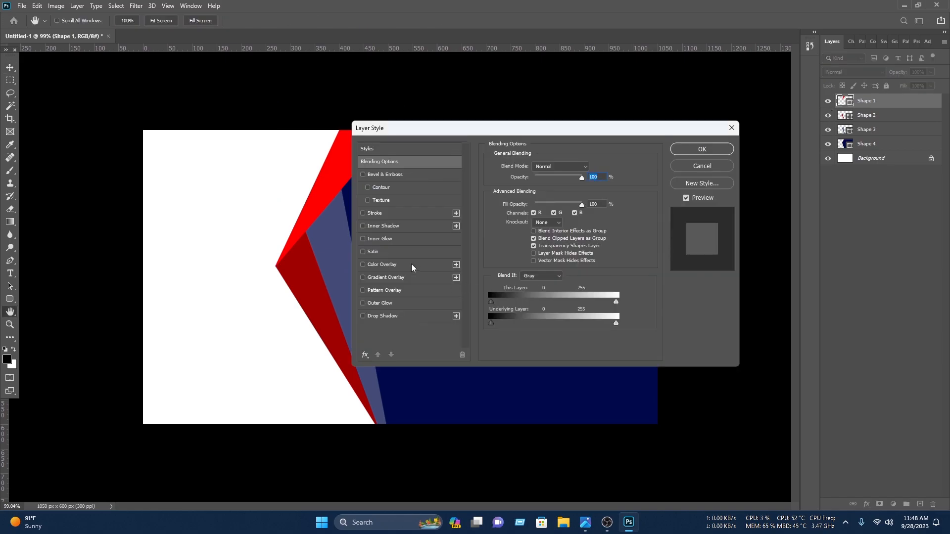
click(404, 278)
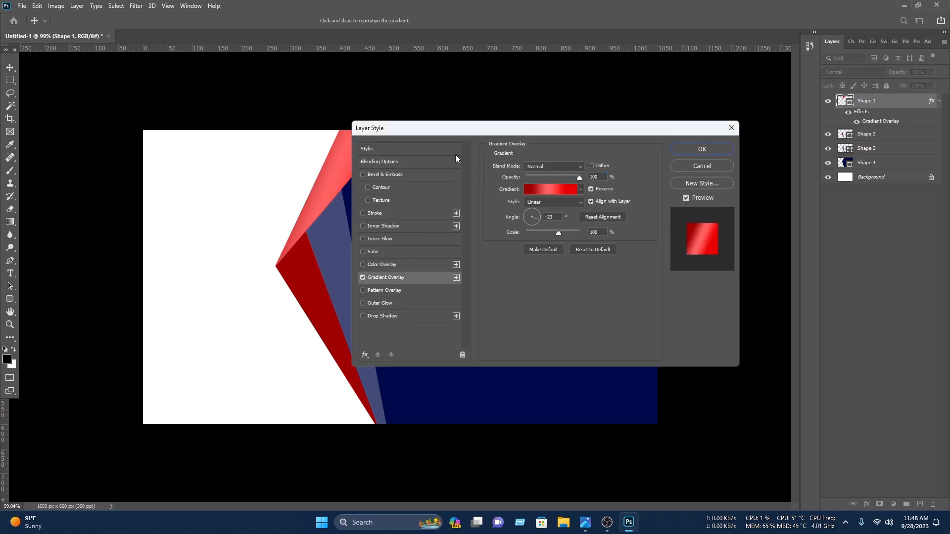
click(556, 192)
click(695, 145)
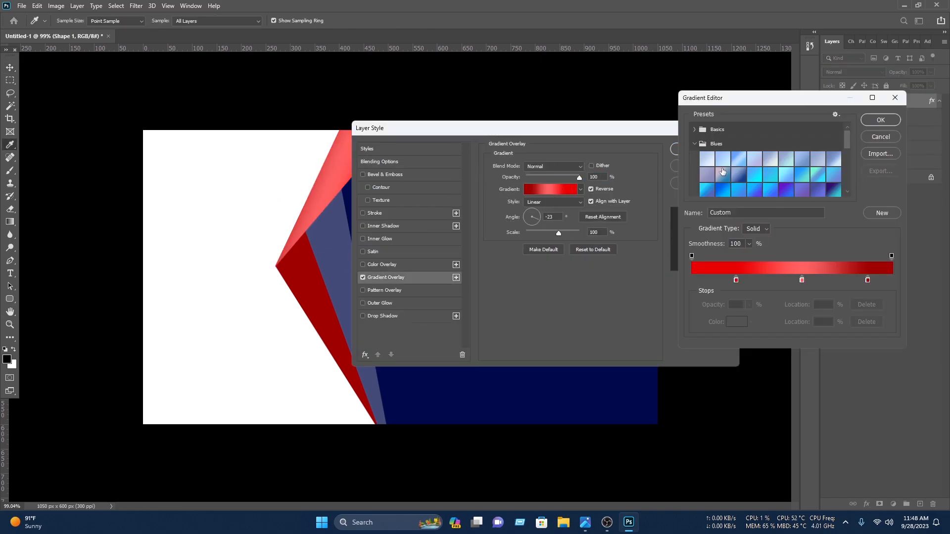
click(723, 192)
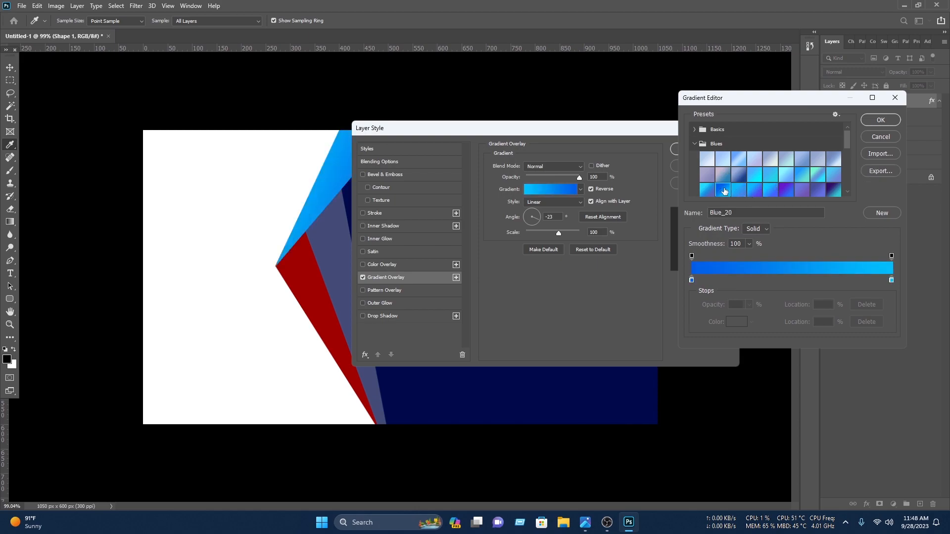
click(896, 121)
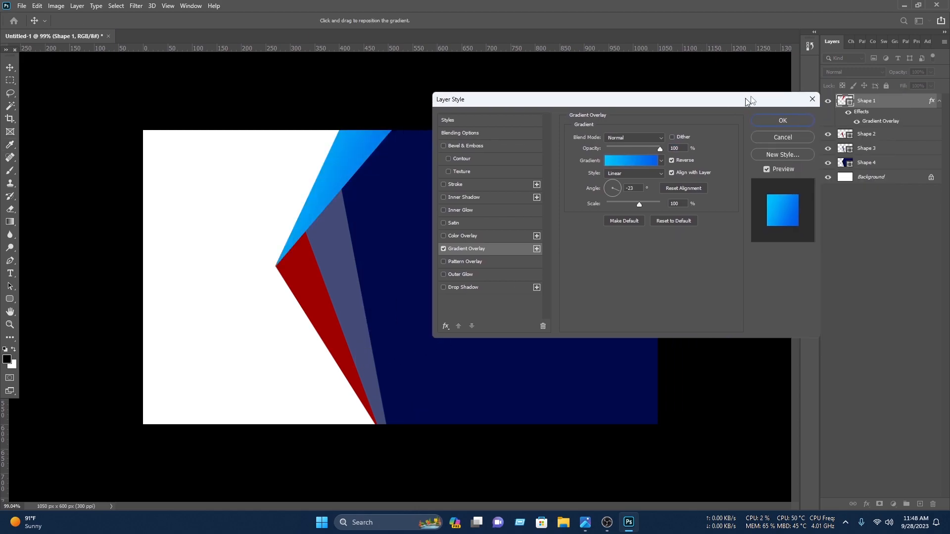
- Recolour the dark blue stop of Shape 1's gradient with the navy sampled from Shape 4 and apply the layer style
click(646, 159)
click(692, 281)
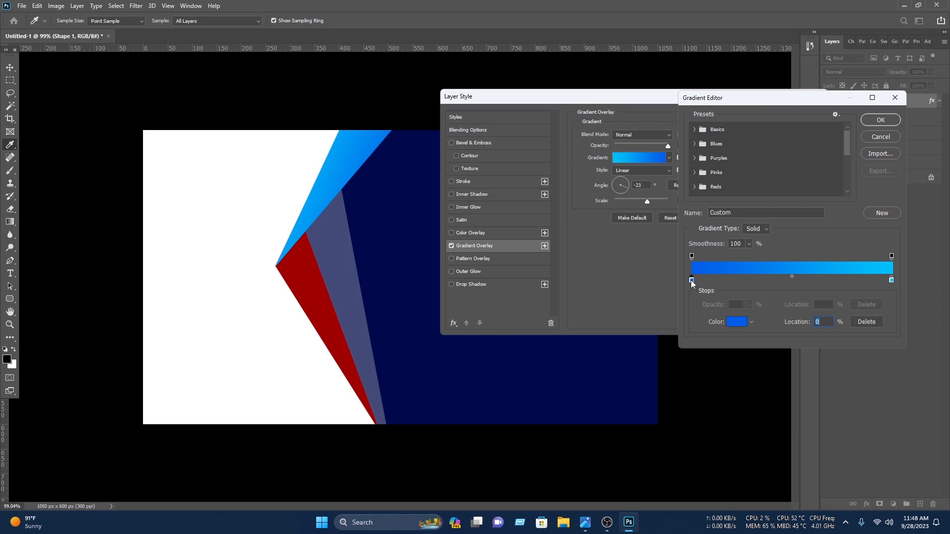
click(420, 208)
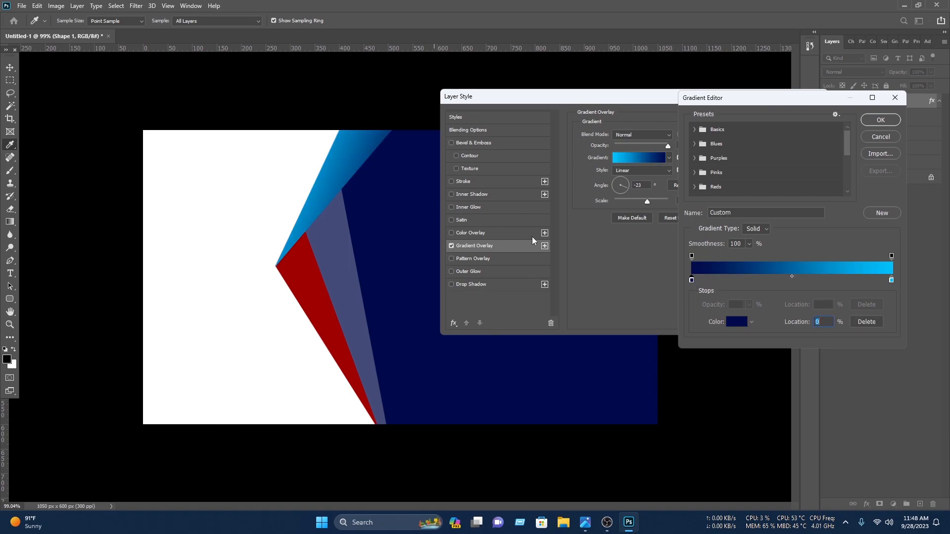
click(881, 122)
click(805, 119)
key(v)
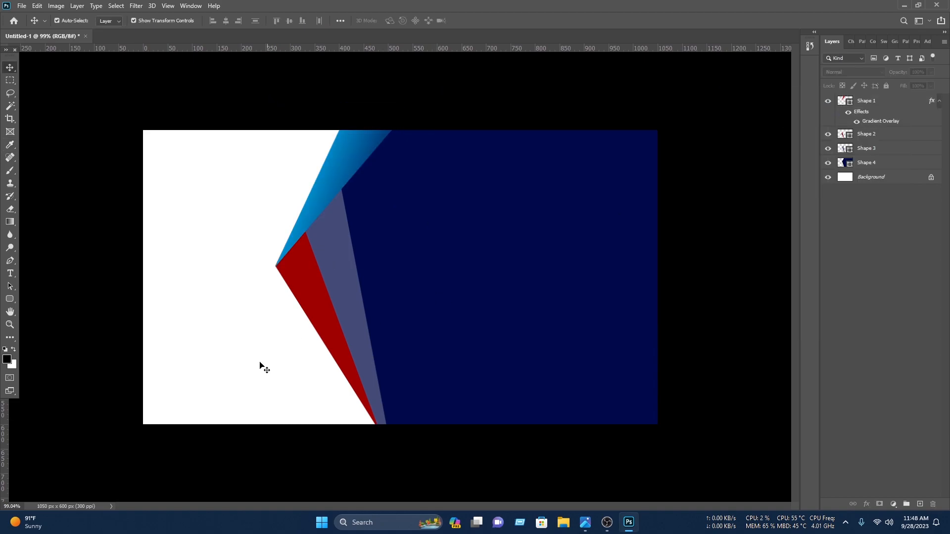
- Give the dark red Shape 2 the cyan-to-navy Gradient Overlay, with the navy stop at 8% and the angle at -63°
click(321, 310)
right_click(882, 137)
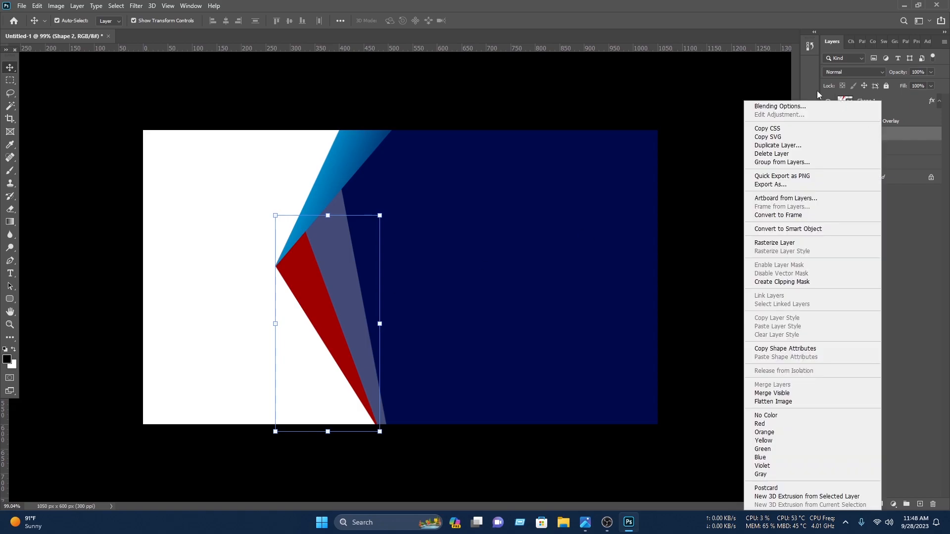
click(777, 105)
click(492, 246)
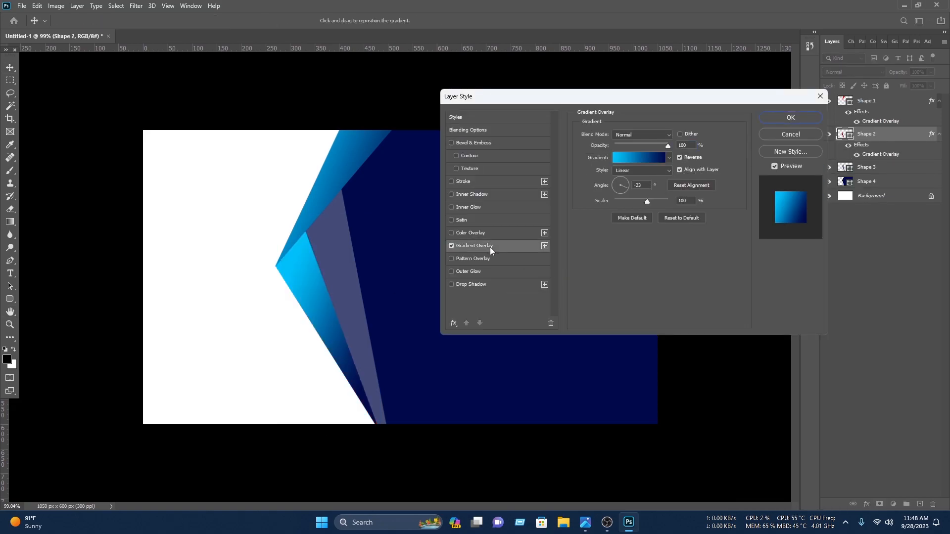
click(643, 153)
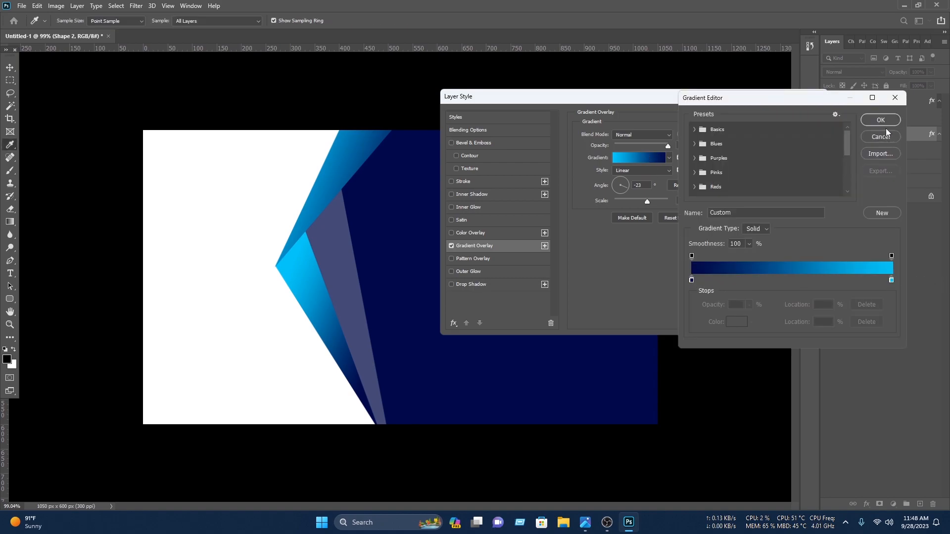
drag(691, 280, 707, 281)
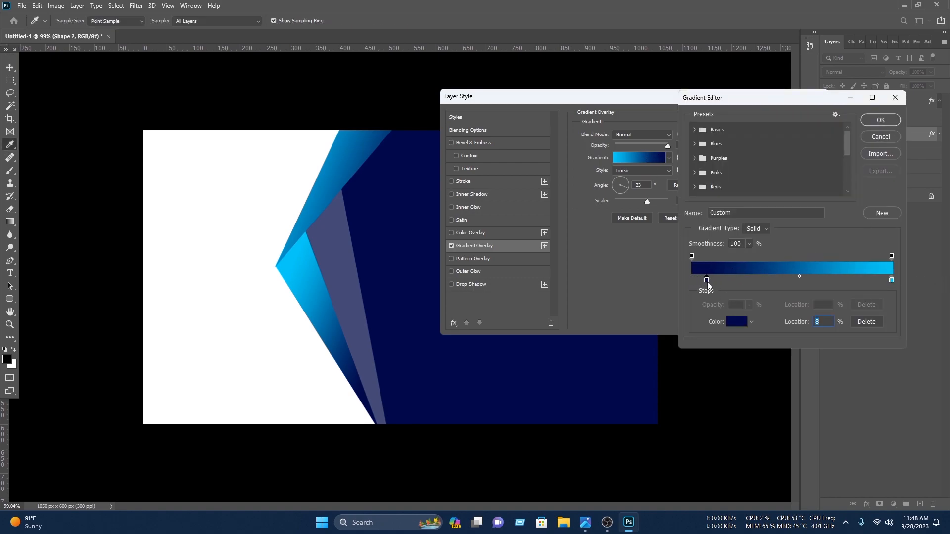
click(881, 120)
drag(622, 188, 623, 189)
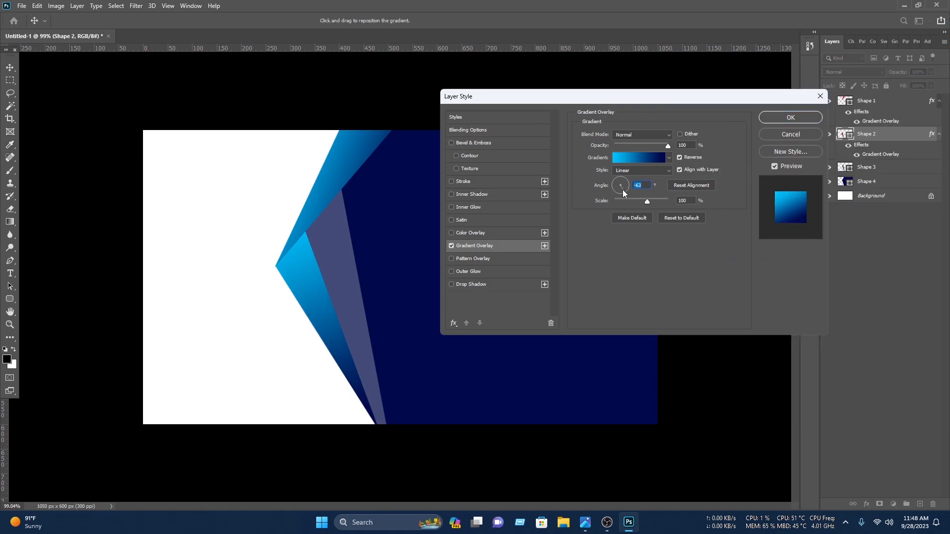
click(791, 117)
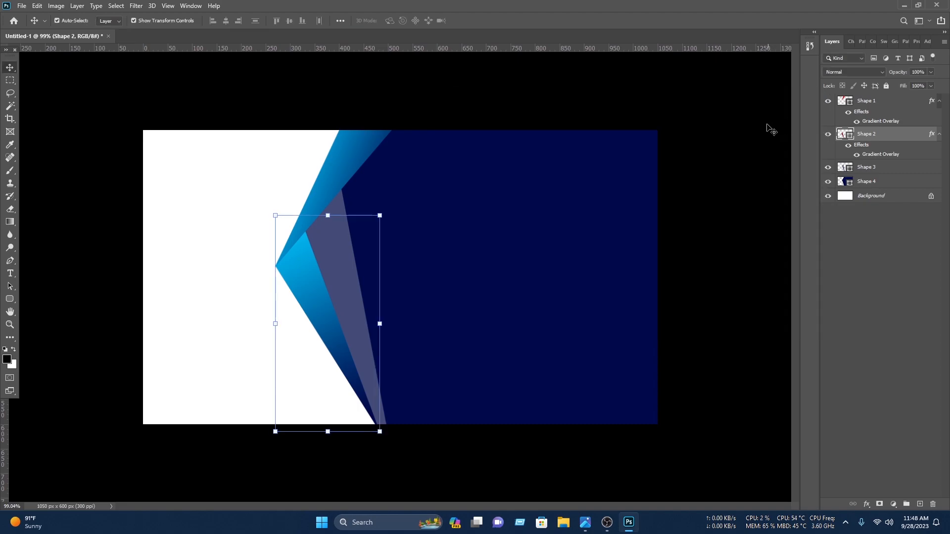
- Select all four shapes together and move them about 100 px to the right, then deselect them
click(764, 123)
drag(767, 126, 274, 149)
drag(366, 178, 396, 174)
click(344, 317)
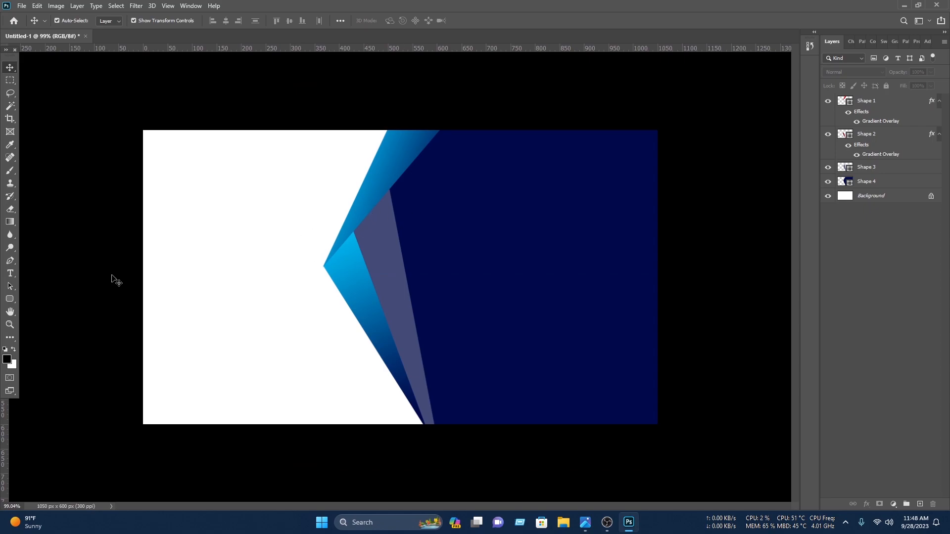
- Draw a black Pen shape, about 314 x 304 px, along the right edge of Shape 1, extending above the canvas
click(10, 261)
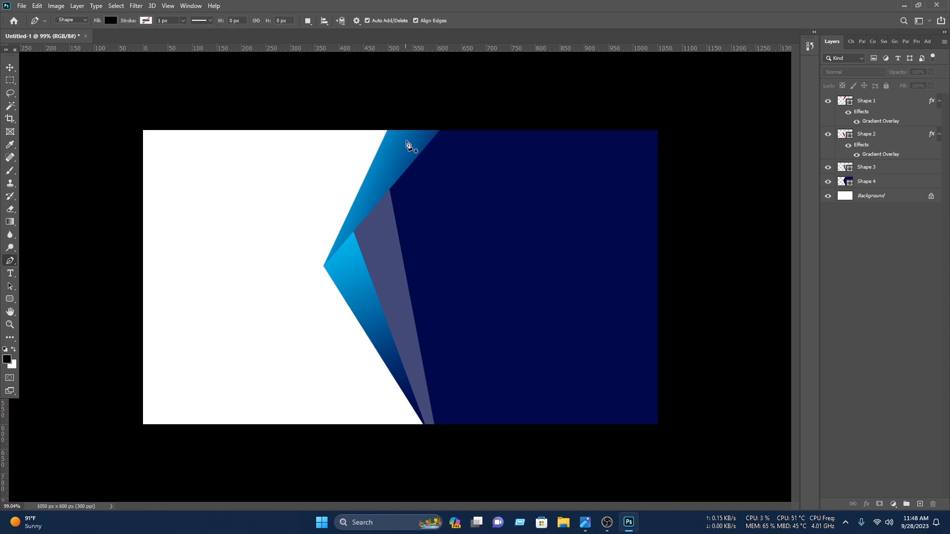
click(440, 129)
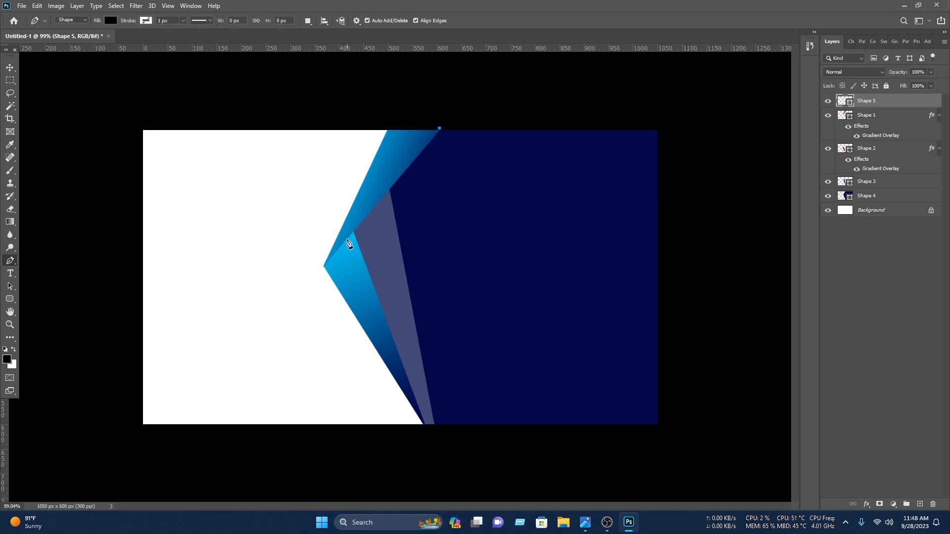
click(334, 254)
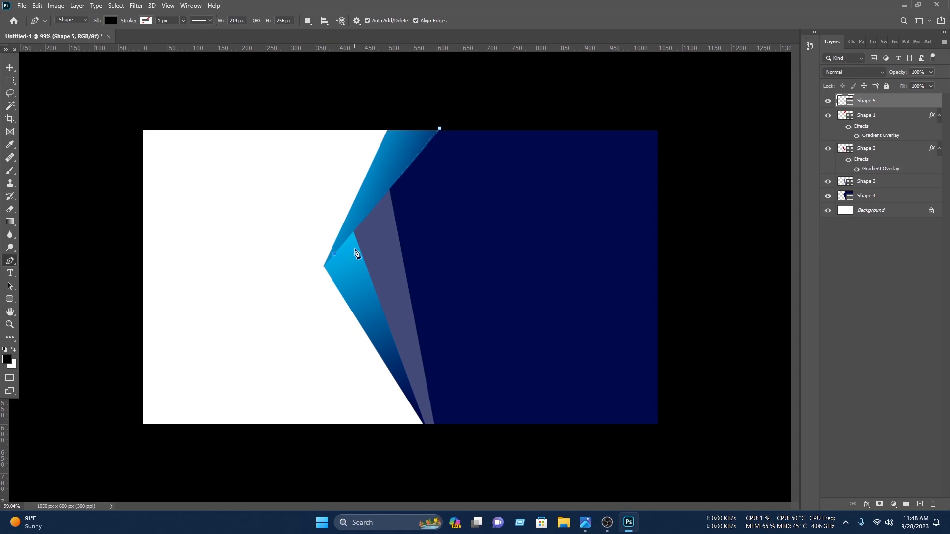
click(489, 130)
click(459, 105)
click(440, 129)
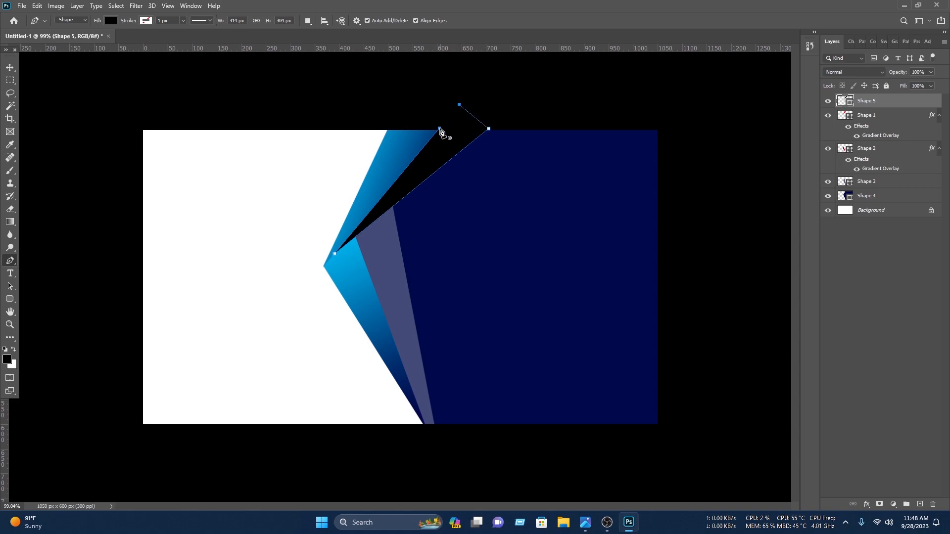
- Move the new black Shape 5 layer down the stack to sit between Shape 3 and Shape 4
click(16, 68)
key(ctrl+[)
key(ctrl+[)
- Apply the cyan-to-navy Gradient Overlay to Shape 5 at an angle of -63°
right_click(892, 180)
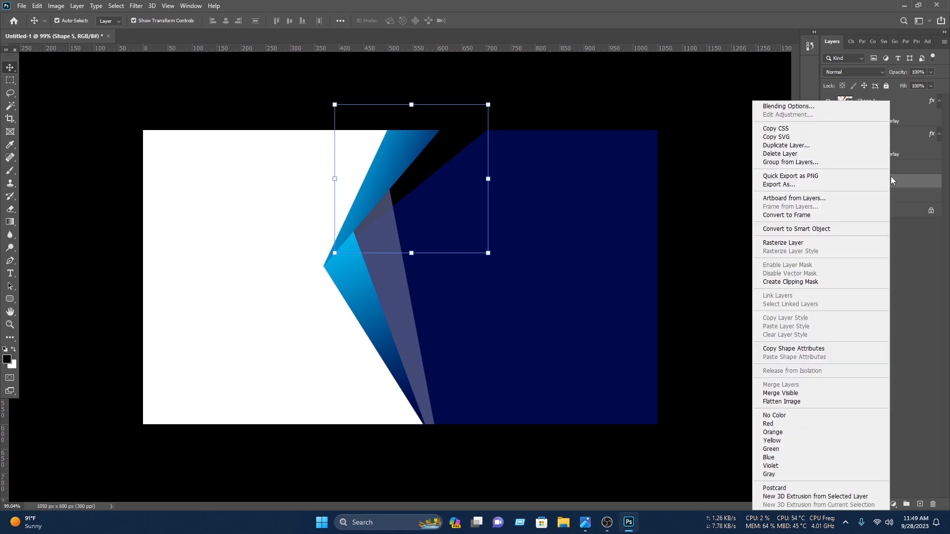
click(809, 107)
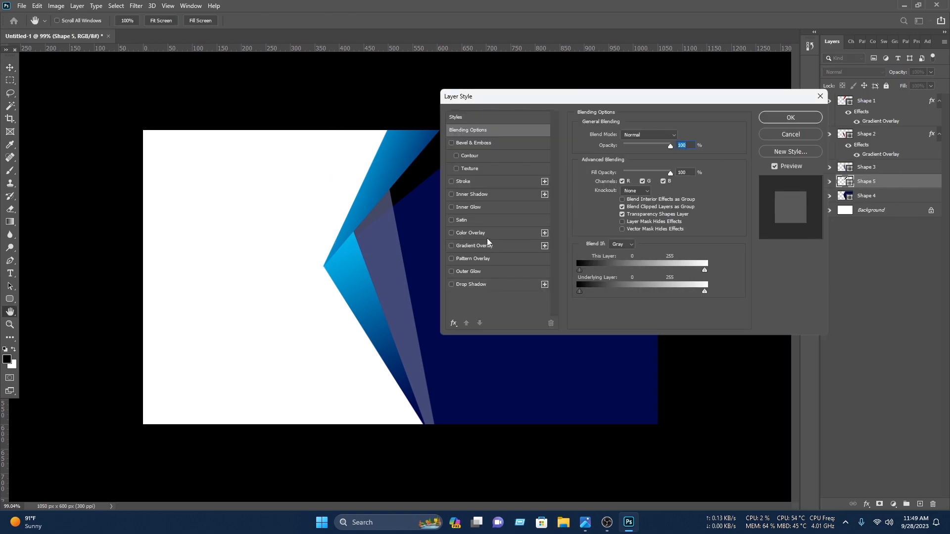
click(488, 245)
drag(549, 97, 624, 151)
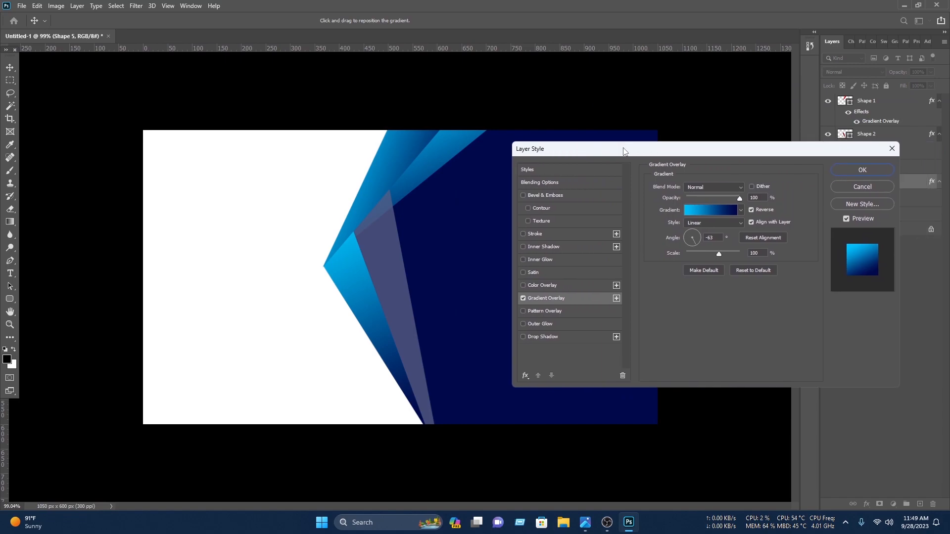
click(875, 171)
- Duplicate the lower blue Shape 2, offset the copy to the right and rotate it slightly
click(377, 304)
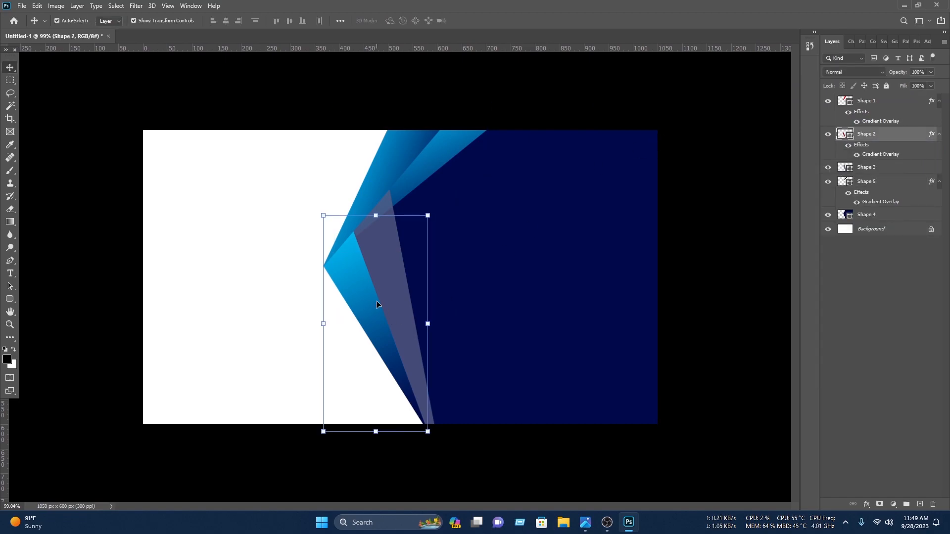
drag(370, 299, 386, 297)
key(ctrl+j)
drag(453, 318, 465, 325)
key(Return)
- Distort the Shape 2 copy by pulling its upper corners upward, and place its layer directly beneath Shape 2
key(ctrl+t)
right_click(361, 240)
click(382, 284)
drag(427, 205, 443, 189)
drag(342, 206, 337, 179)
key(Return)
drag(897, 143, 891, 192)
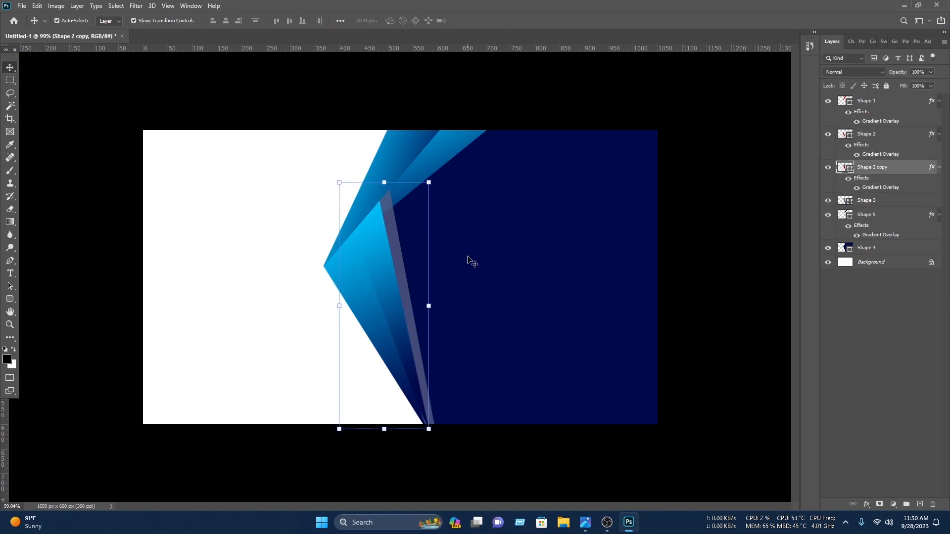
- Adjust the greyish blue Shape 3 strip by raising its top edge and pulling its lower-right corner inward
drag(411, 300, 416, 300)
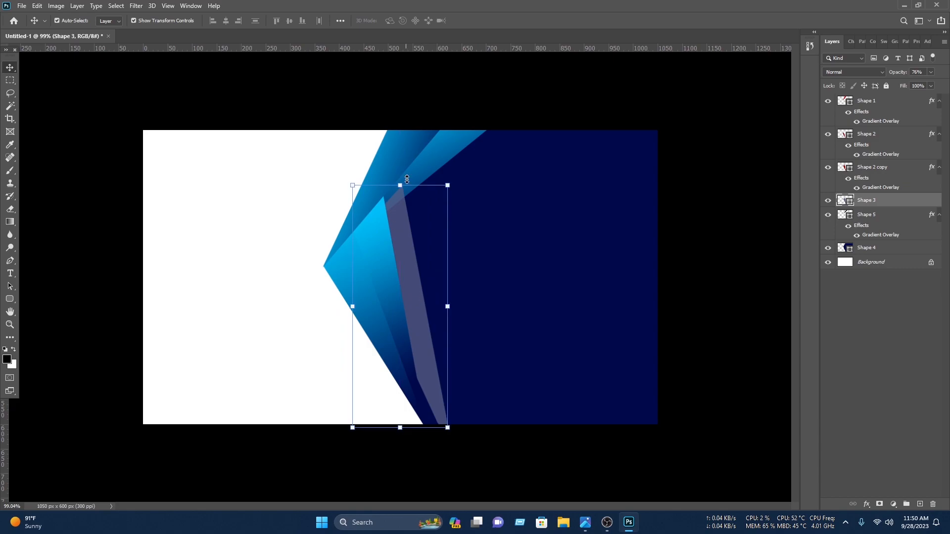
drag(401, 184, 400, 167)
mouse_move(447, 427)
mouse_down()
mouse_move(424, 428)
mouse_move(435, 431)
mouse_up()
- Warp the greyish blue Shape 3 strip, pulling its upper-right corner up and outward and its lower-right corner inward
right_click(407, 323)
click(426, 389)
drag(448, 166, 475, 149)
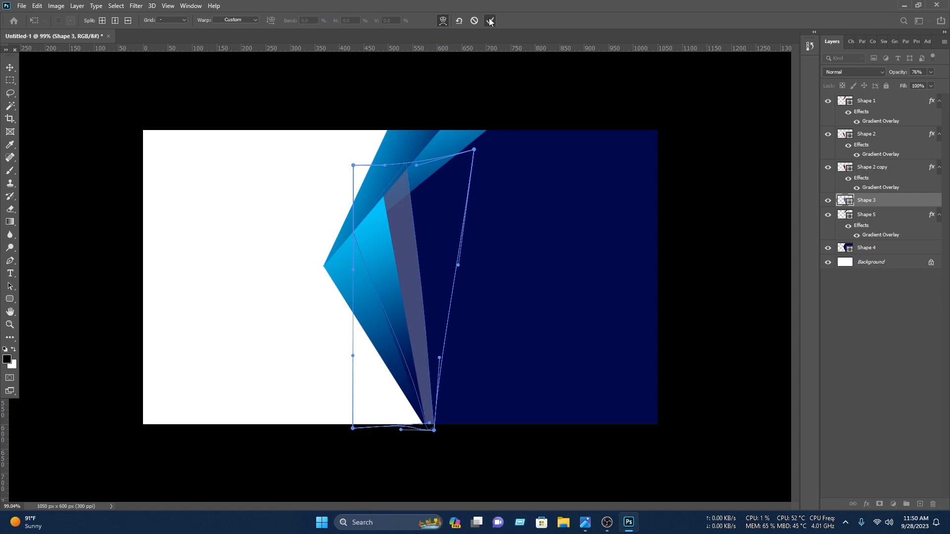
click(490, 20)
- Add a white Outer Glow to Shape 2 with Screen blending, 38% opacity and 9 px size
click(368, 299)
right_click(893, 134)
click(841, 103)
click(523, 336)
click(524, 337)
click(524, 323)
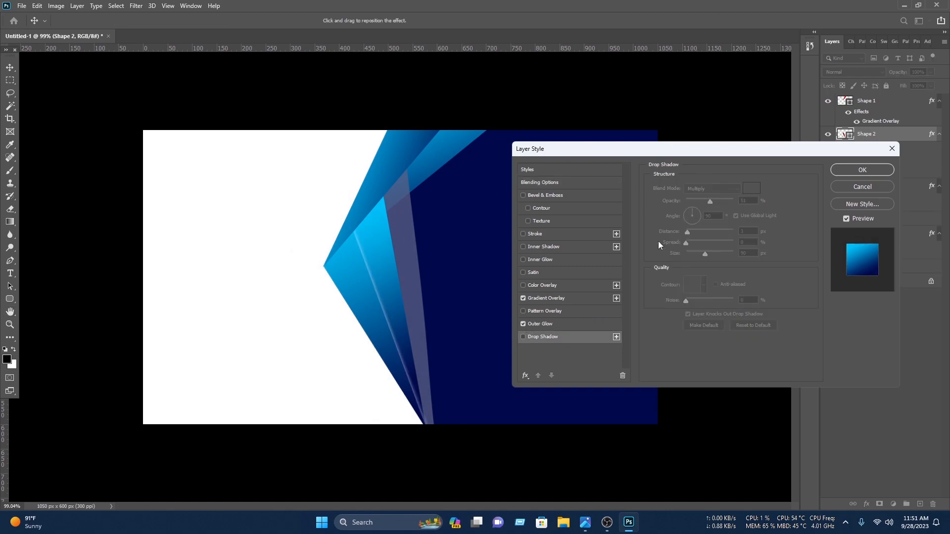
click(565, 326)
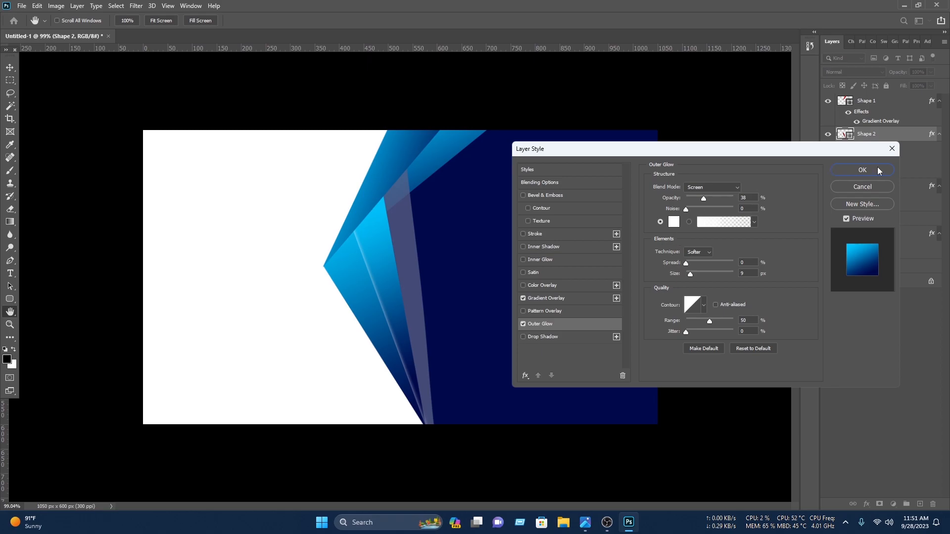
click(862, 171)
- Add the same white 9 px Outer Glow at 38% opacity to Shape 1
click(841, 110)
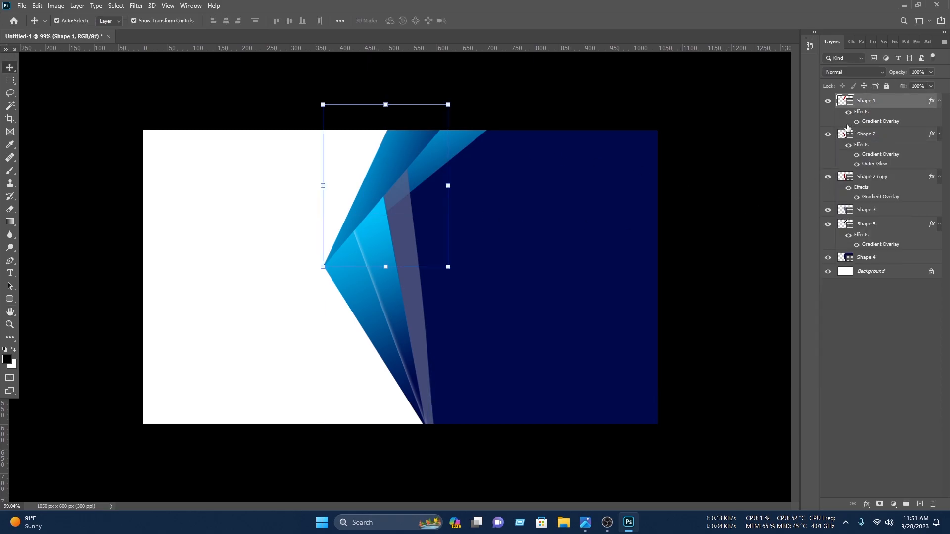
right_click(841, 110)
key(Escape)
double_click(841, 110)
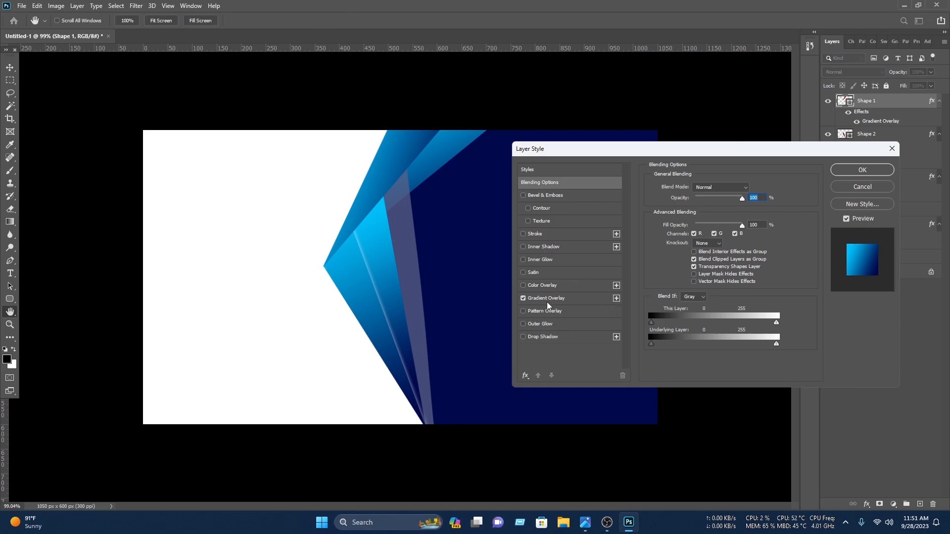
click(540, 325)
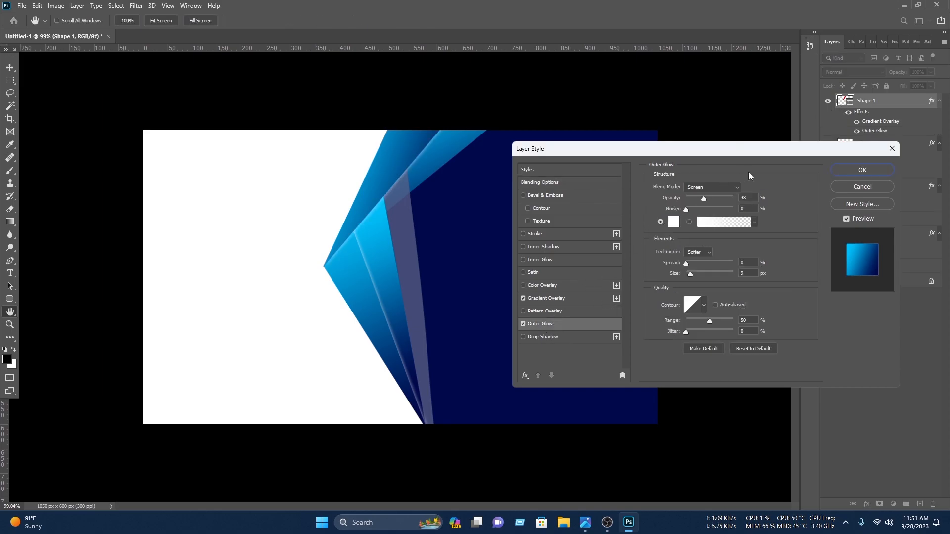
click(857, 170)
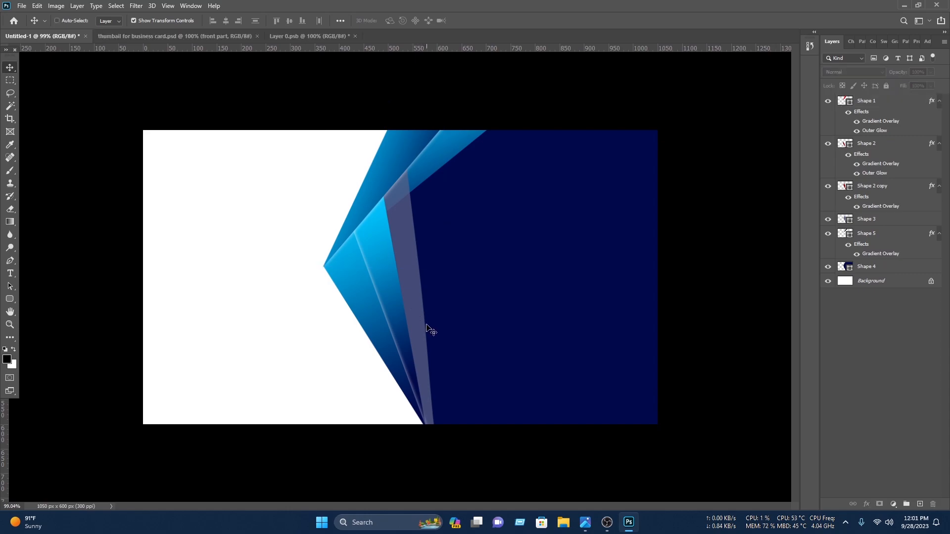
- Paste the white contact icons and contact lines and place them on the lower part of the navy area
key(ctrl+v)
drag(420, 235, 548, 265)
drag(599, 260, 617, 272)
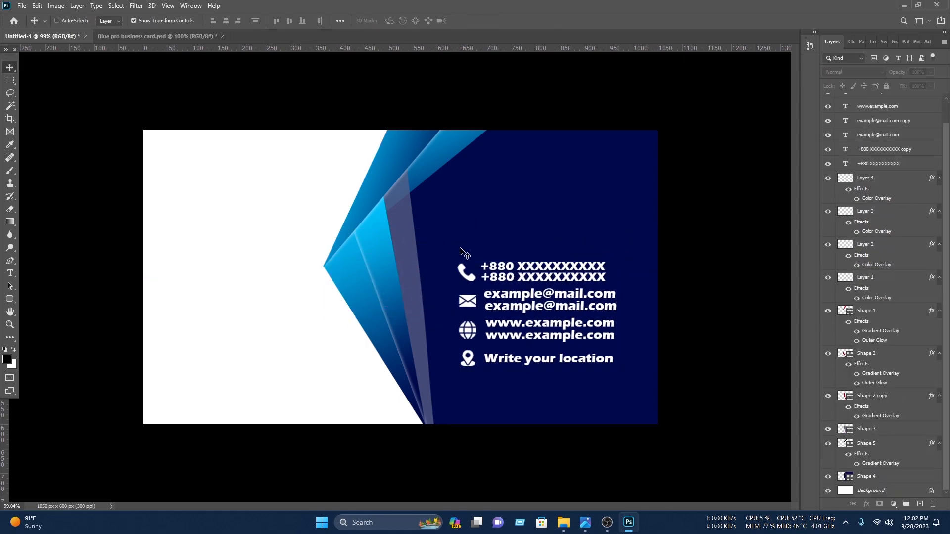
- Paste the person icon, name and job title block and place it above the contact details on the navy area
key(ctrl+v)
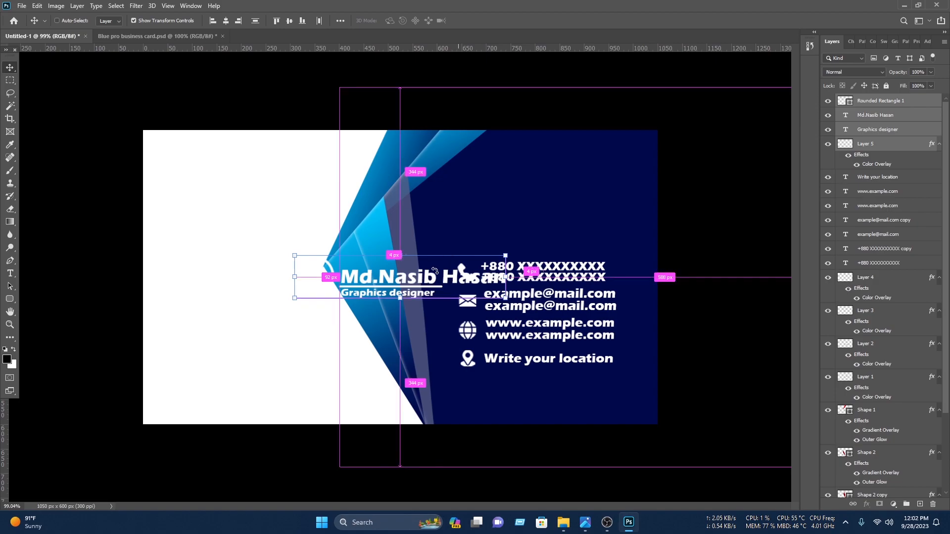
drag(424, 283, 540, 194)
click(688, 342)
- Select the contact details block, scale it down slightly and position it beneath the name block
drag(626, 386, 445, 255)
drag(617, 261, 605, 269)
drag(539, 316, 530, 314)
click(490, 20)
click(446, 94)
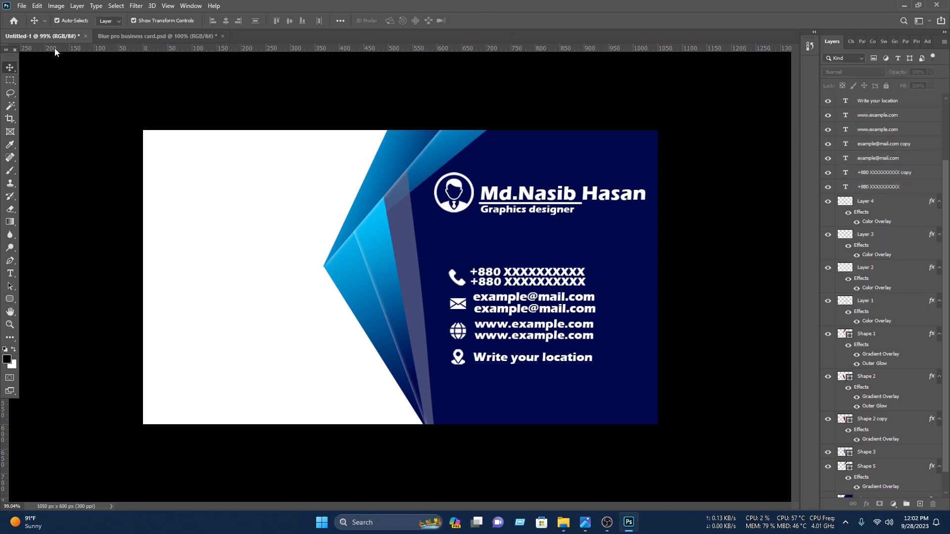
- Open the Nasib IT.png logo image
click(24, 5)
click(35, 28)
click(68, 133)
scroll(186, 128, down, 4)
double_click(185, 125)
scroll(186, 129, down, 10)
click(154, 115)
click(277, 241)
- Bring the logo into the card design, scale it down and centre it on the white area
drag(407, 271, 248, 267)
drag(462, 259, 231, 251)
drag(198, 260, 307, 267)
drag(338, 266, 260, 272)
drag(255, 258, 257, 275)
click(490, 21)
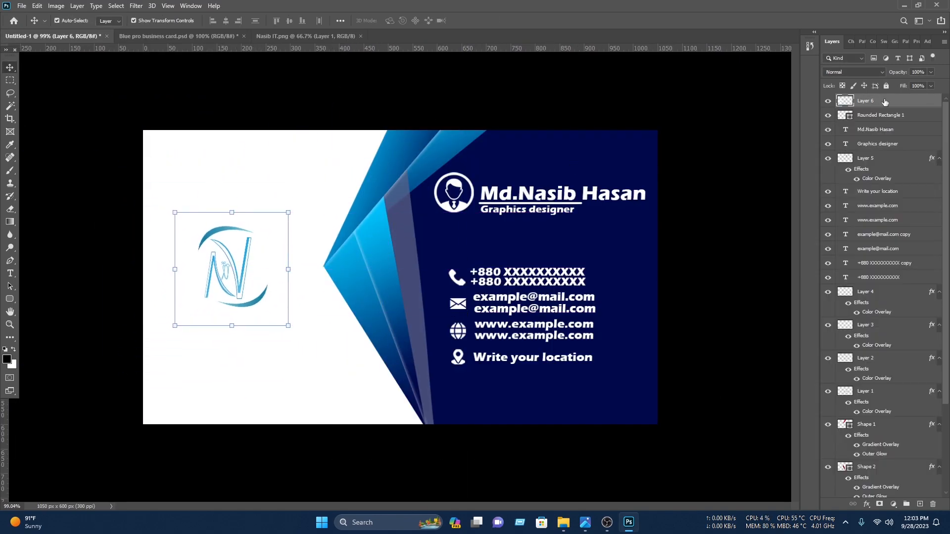
- Give the logo a Drop Shadow in navy #00094b and lower the shadow's opacity
right_click(889, 103)
click(881, 106)
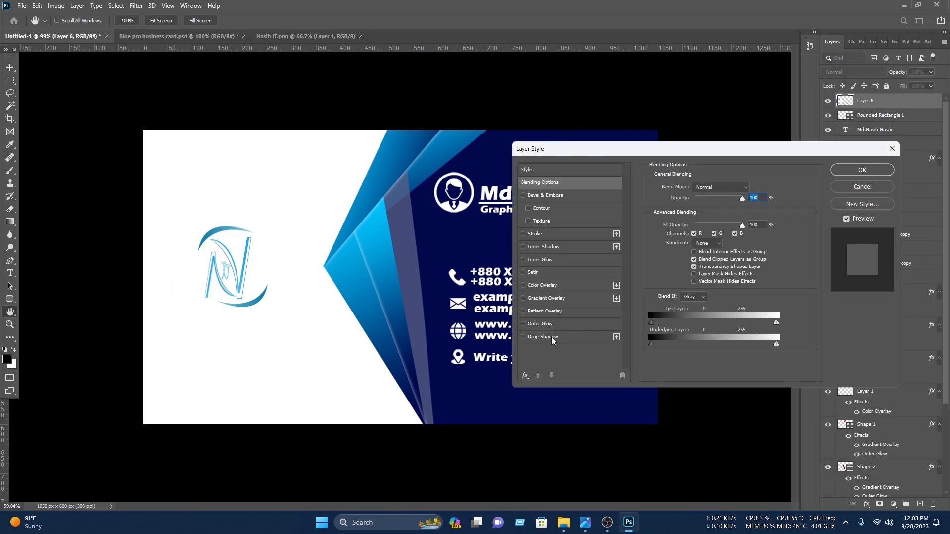
click(543, 337)
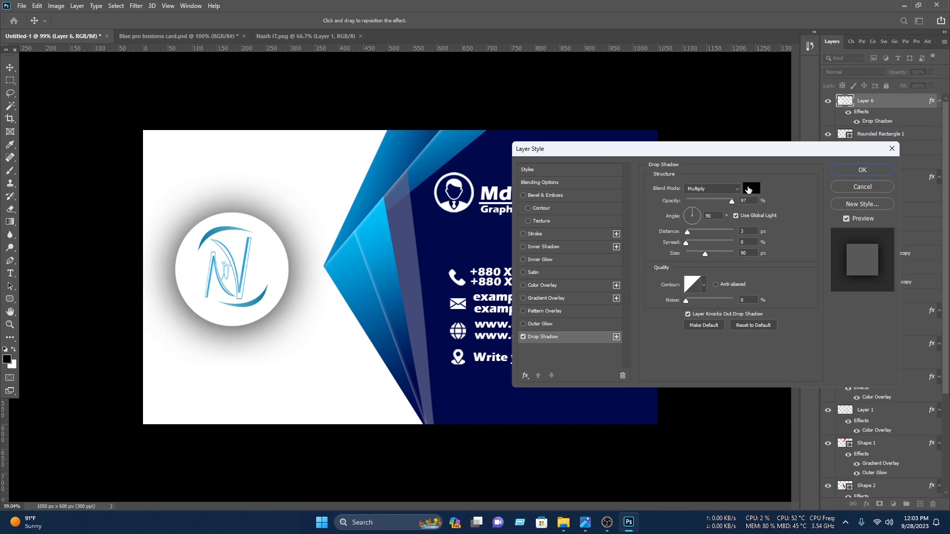
click(751, 189)
click(492, 166)
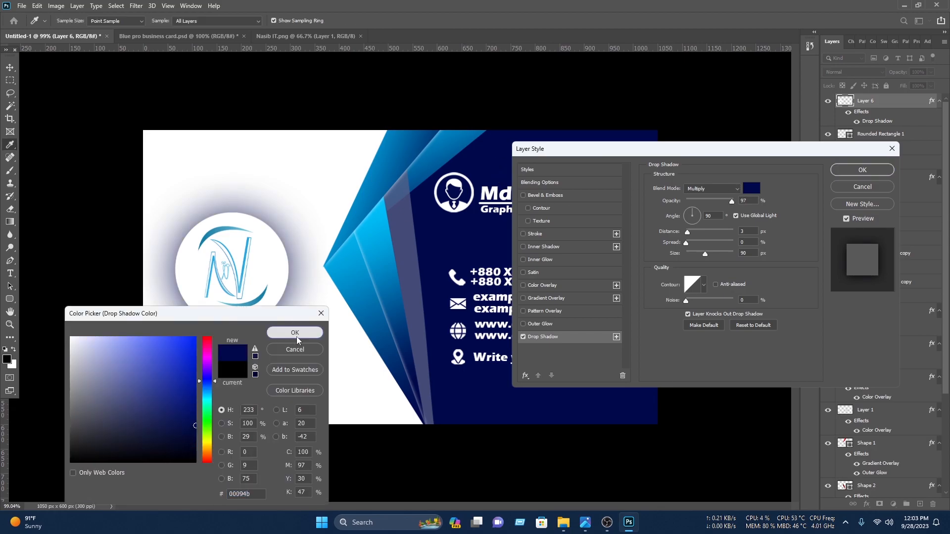
click(294, 332)
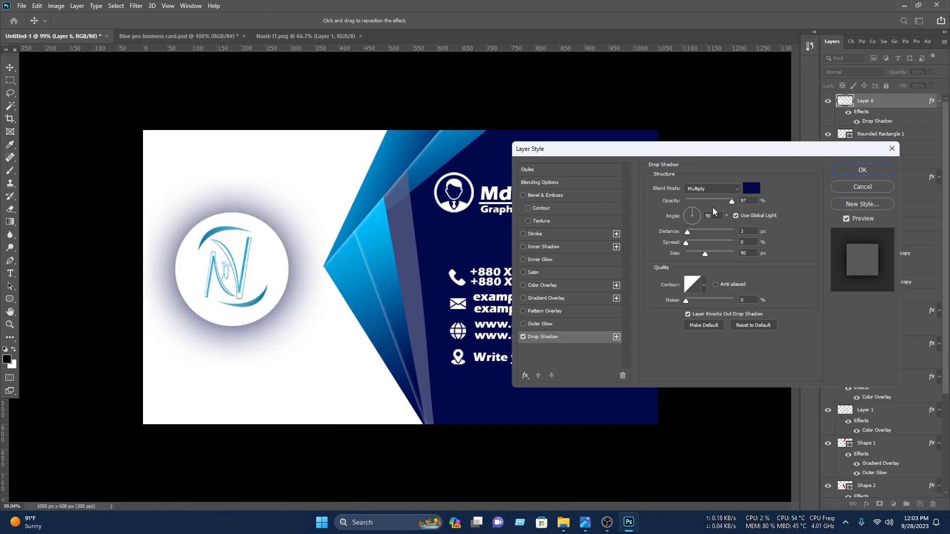
click(715, 202)
click(864, 170)
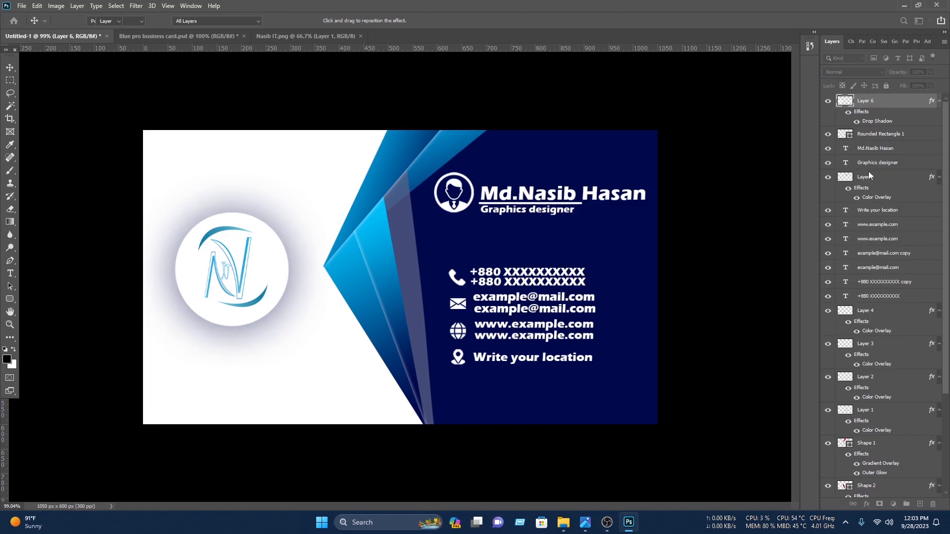
- Duplicate the name, title and underline beneath the contact details and change the copied name to "Nasib IT"
drag(597, 215, 552, 386)
double_click(624, 390)
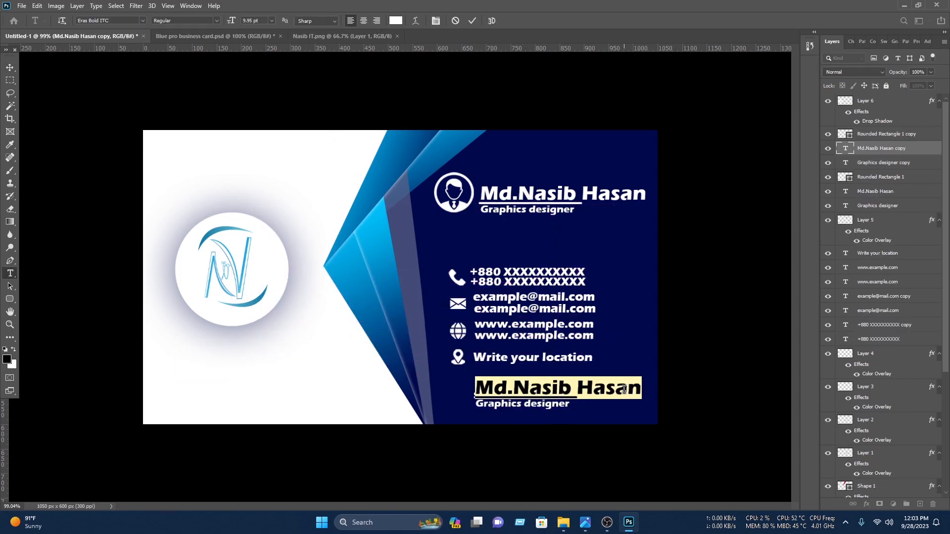
text(Nasib )
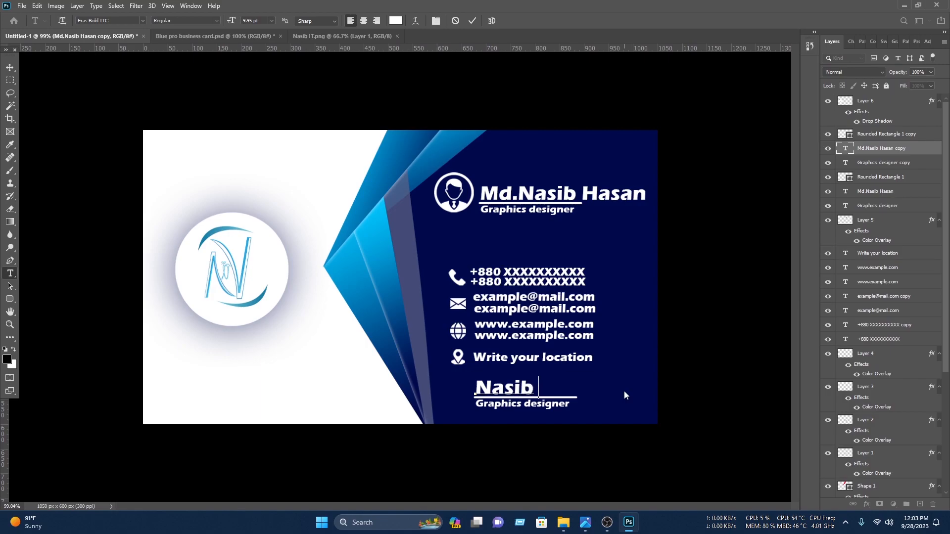
text(IT)
click(472, 21)
key(v)
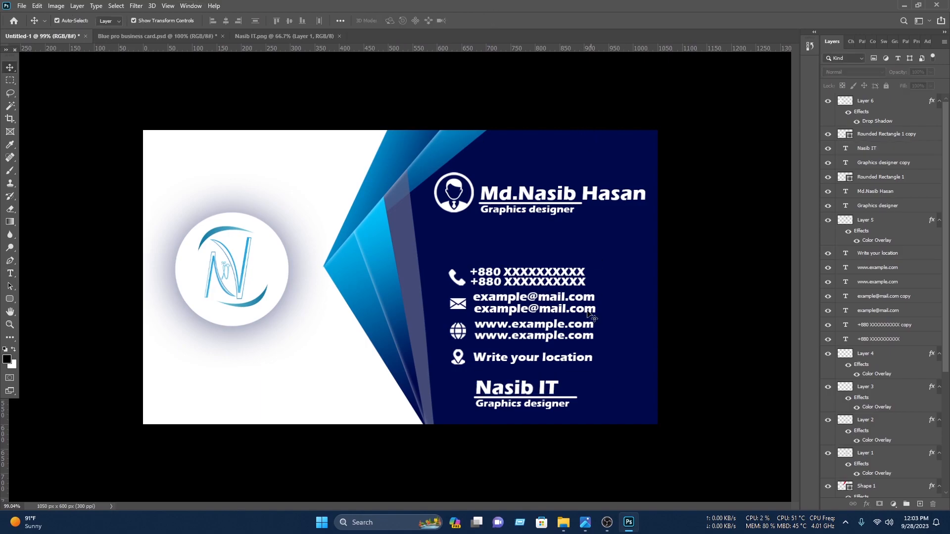
- Replace the copied job title with "An IT based company" and colour the text with the card's navy
double_click(551, 412)
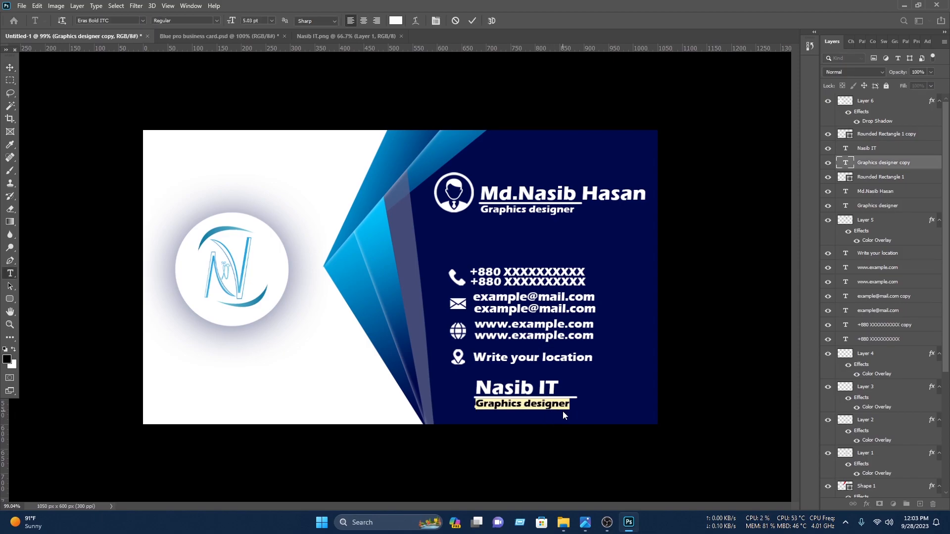
text(An IT based company)
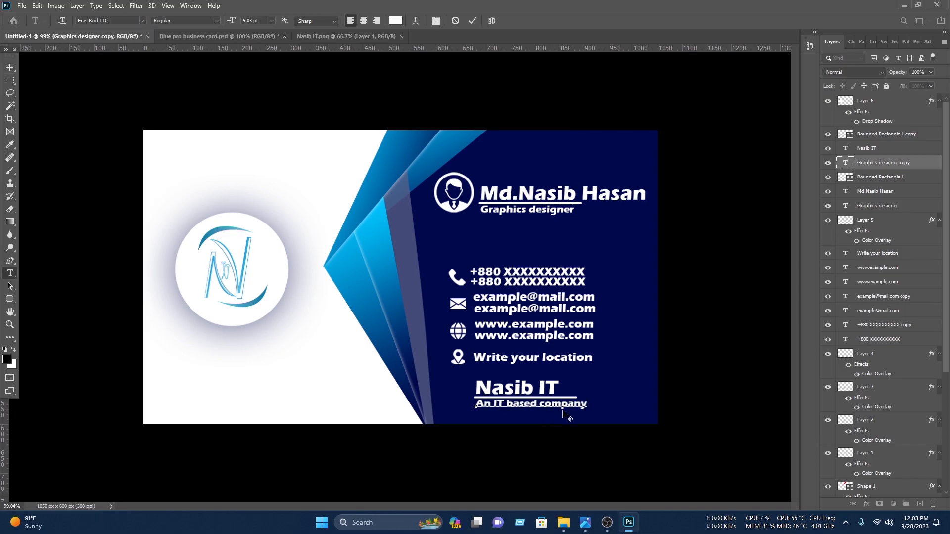
key(ctrl+a)
click(402, 22)
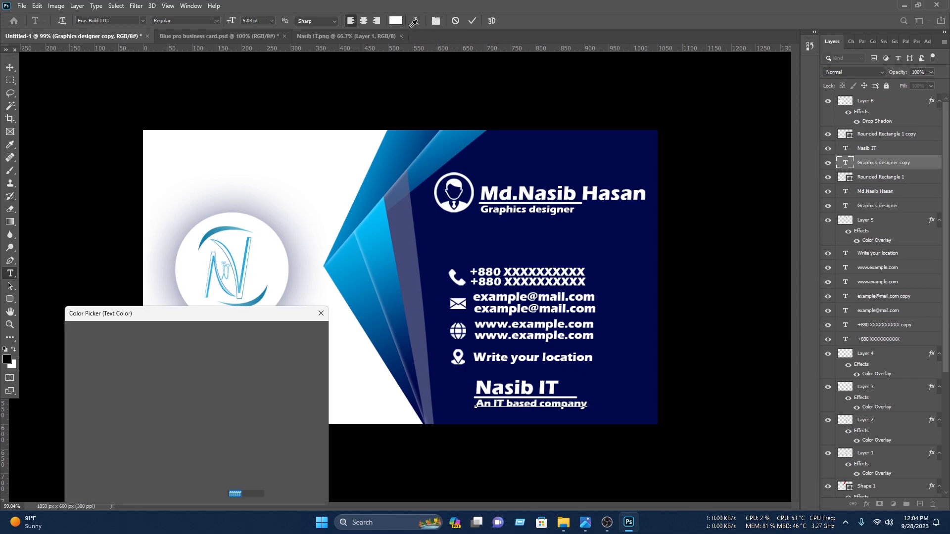
click(436, 293)
click(294, 334)
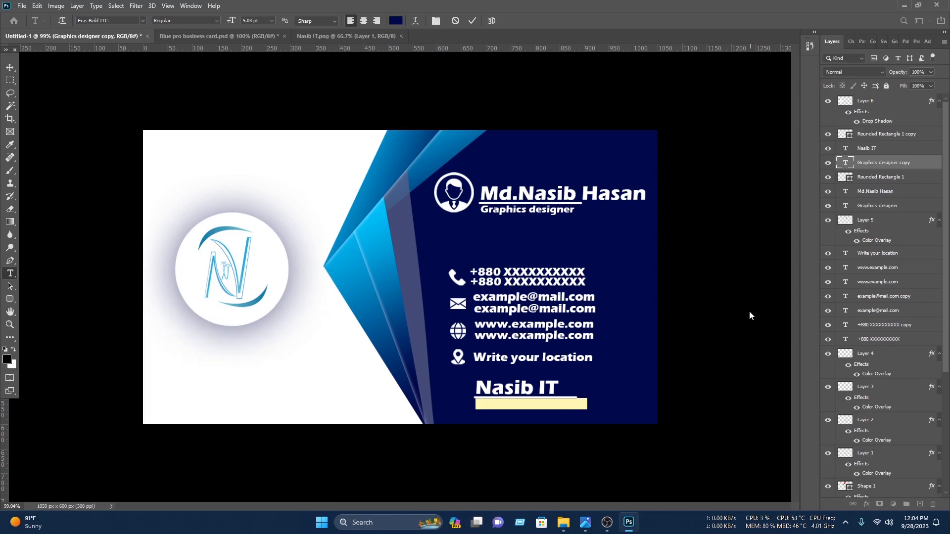
click(473, 22)
key(v)
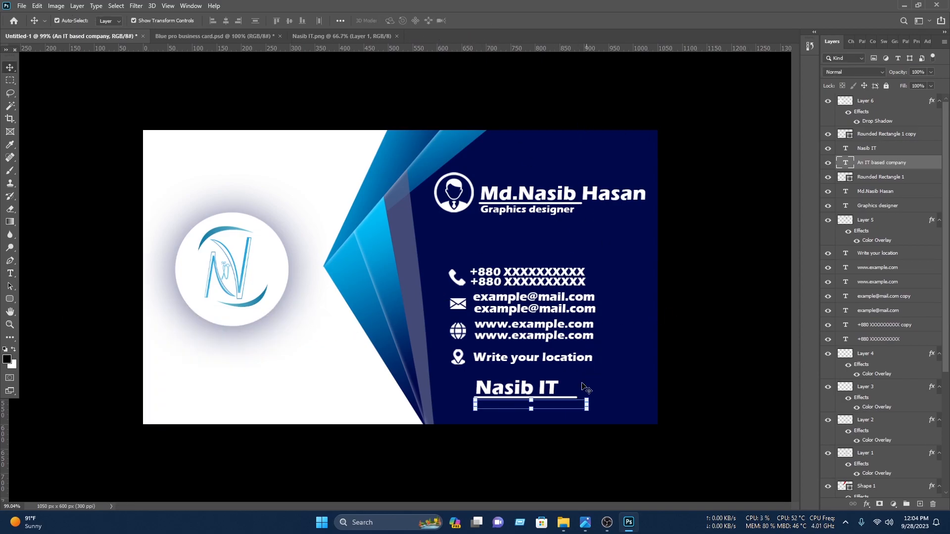
- Move the company text block beneath the logo on the white area and recolour the Nasib IT title navy
drag(606, 413, 539, 383)
drag(533, 389, 203, 345)
double_click(845, 149)
click(396, 21)
click(437, 297)
click(295, 332)
click(473, 21)
key(v)
- Recolour the rounded underline between the company name and tagline with the card's navy
double_click(843, 135)
click(434, 311)
click(295, 333)
- Scale the logo down slightly and align the company text block directly beneath it
drag(313, 352, 233, 376)
drag(268, 366, 243, 353)
click(266, 321)
click(257, 306)
drag(289, 327, 270, 308)
drag(241, 261, 242, 270)
click(490, 21)
drag(310, 389, 232, 346)
mouse_move(257, 349)
mouse_down()
mouse_move(236, 342)
mouse_move(247, 341)
mouse_up()
click(261, 373)
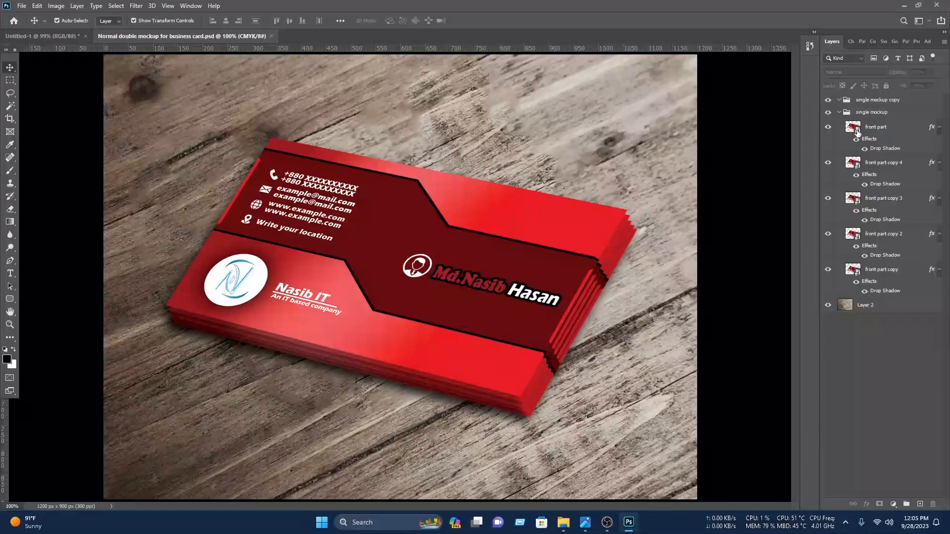
- Open the top front part smart object of the business card mockup and return to the Untitled-1 design
double_click(856, 130)
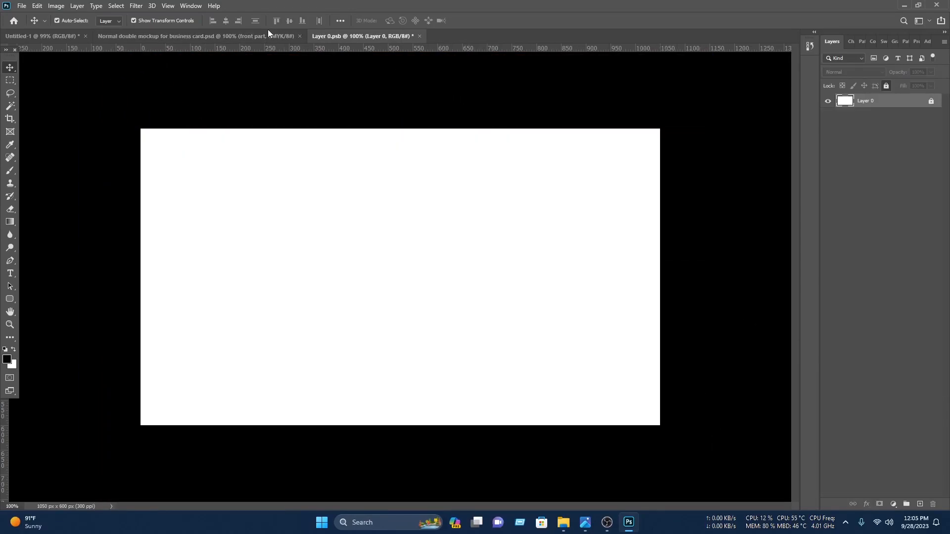
click(241, 38)
click(74, 36)
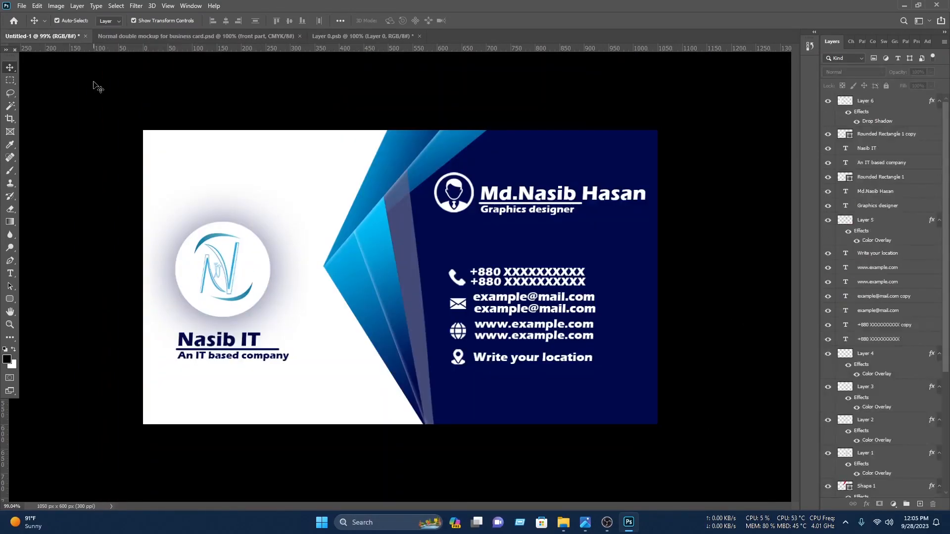
- Select all card artwork layers in Untitled-1, transfer them into Layer 0.psb and position them over its white canvas
scroll(912, 379, down, 5)
click(931, 477)
click(931, 492)
drag(775, 470, 80, 99)
drag(252, 192, 373, 264)
drag(447, 274, 542, 281)
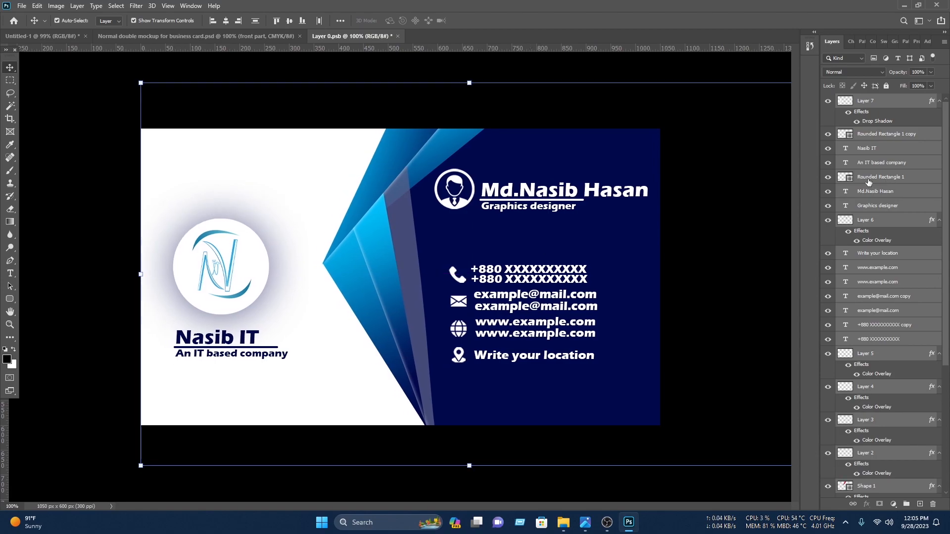
- Select all the artwork layers in Layer 0.psb again and shift them together on the canvas
click(76, 137)
click(342, 233)
click(82, 84)
key(ctrl+alt+a)
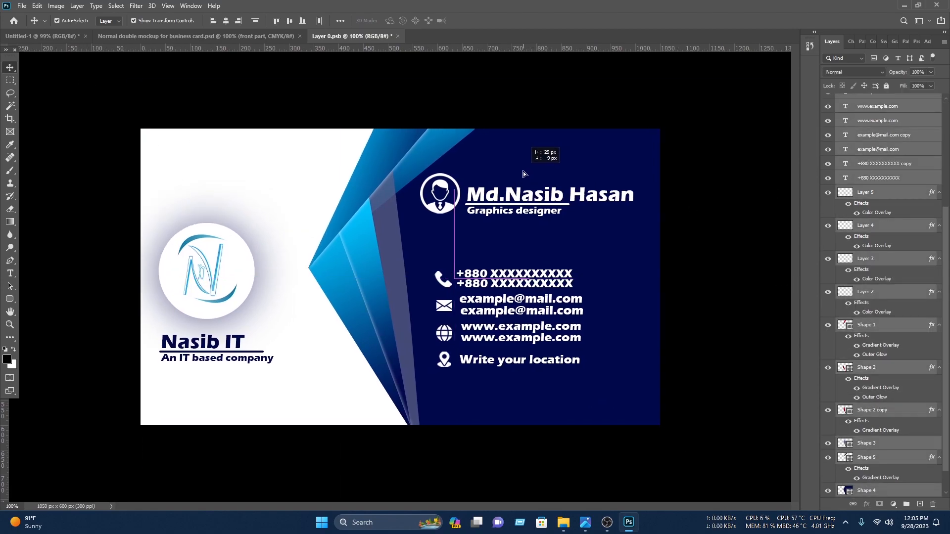